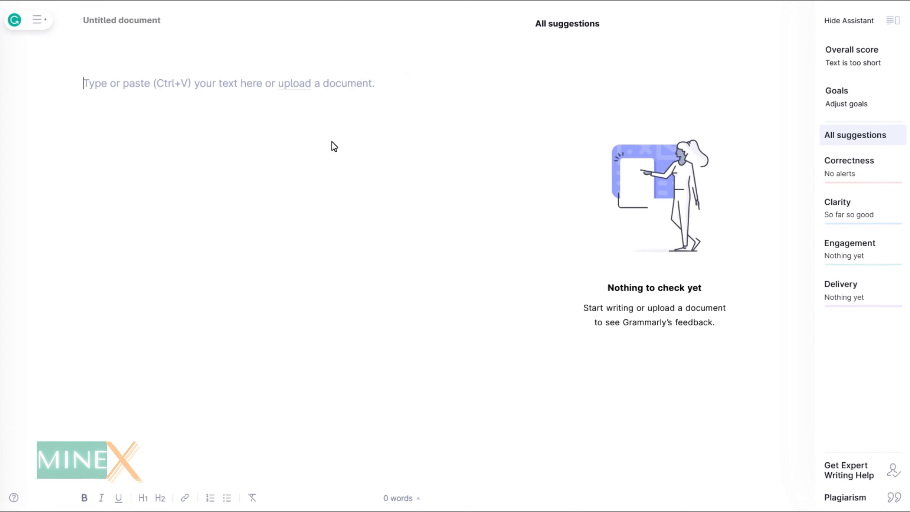
Step: Paste the voiceover script into the document and set its goals to Confident and Optimistic tone with Inform and Describe intent
key(ctrl+v)
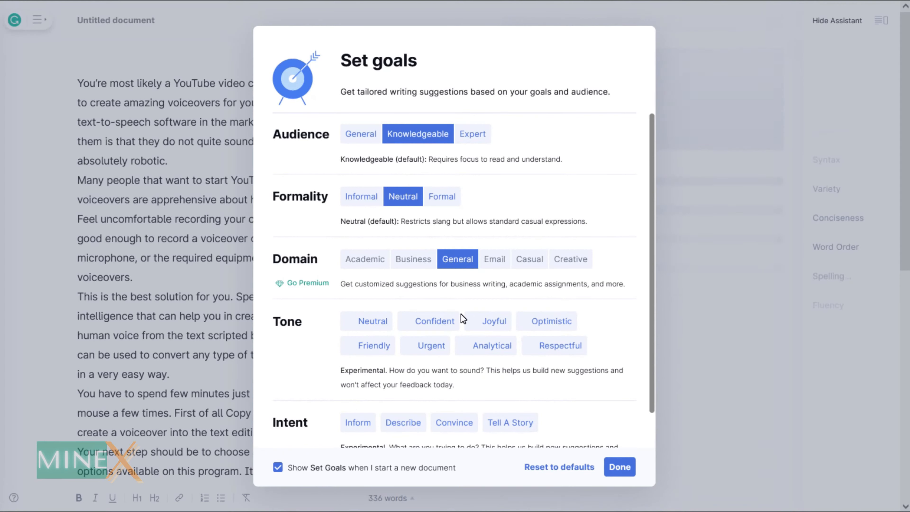
click(358, 423)
click(430, 321)
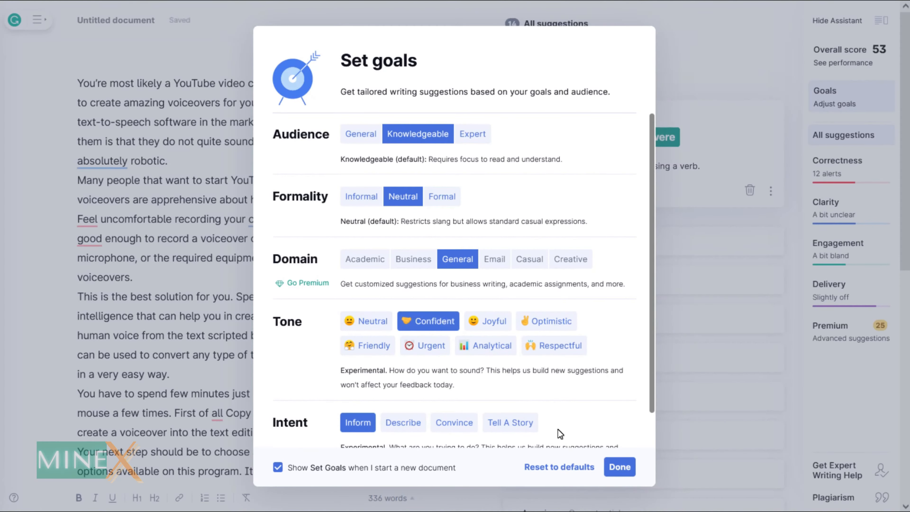
click(402, 422)
scroll(423, 412, down, 1)
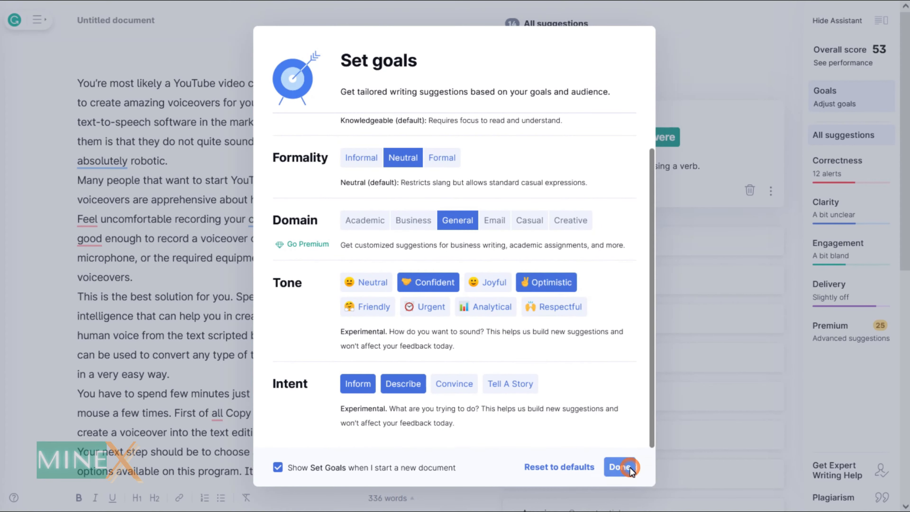
click(626, 468)
Step: Correct the first paragraph's last sentence by accepting "sounds are" and removing "absolutely"
click(340, 143)
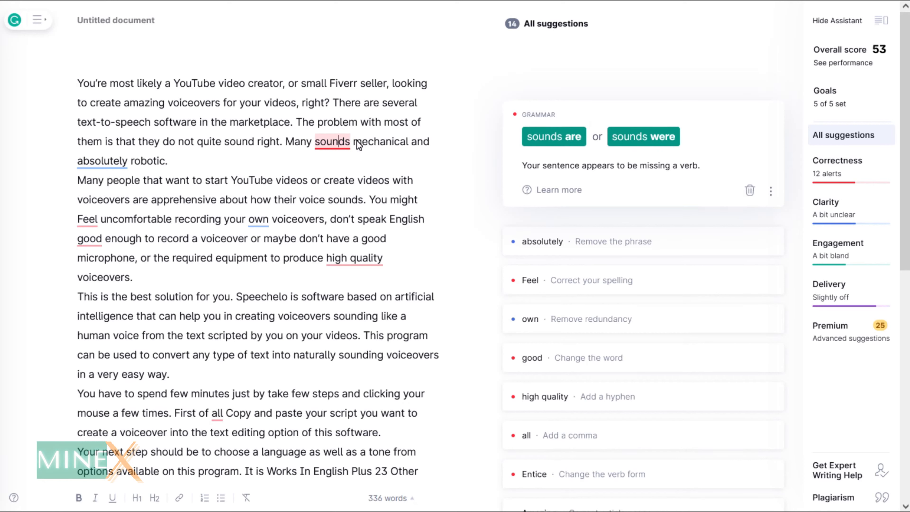
click(578, 137)
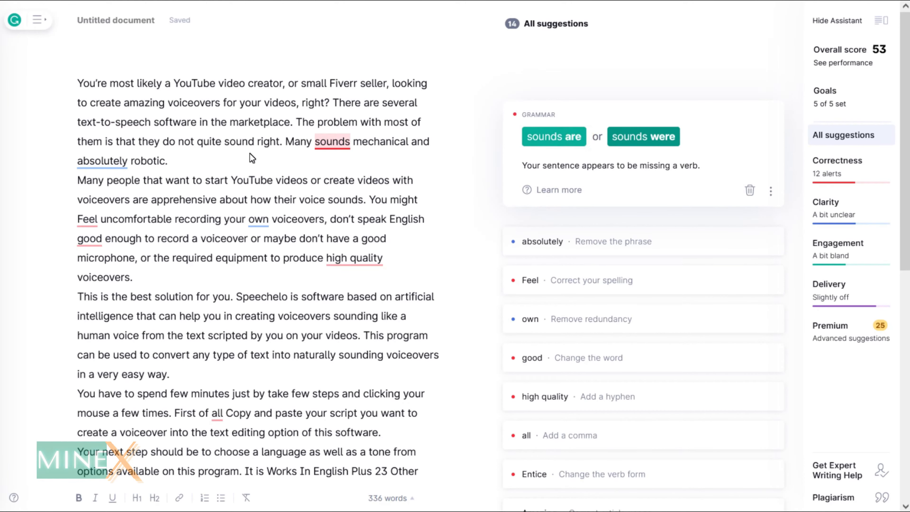
click(122, 163)
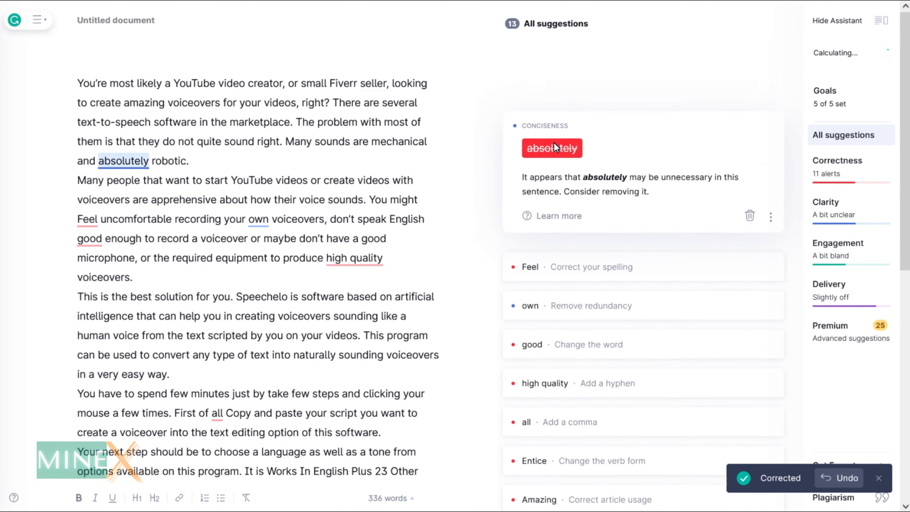
key(ctrl+z)
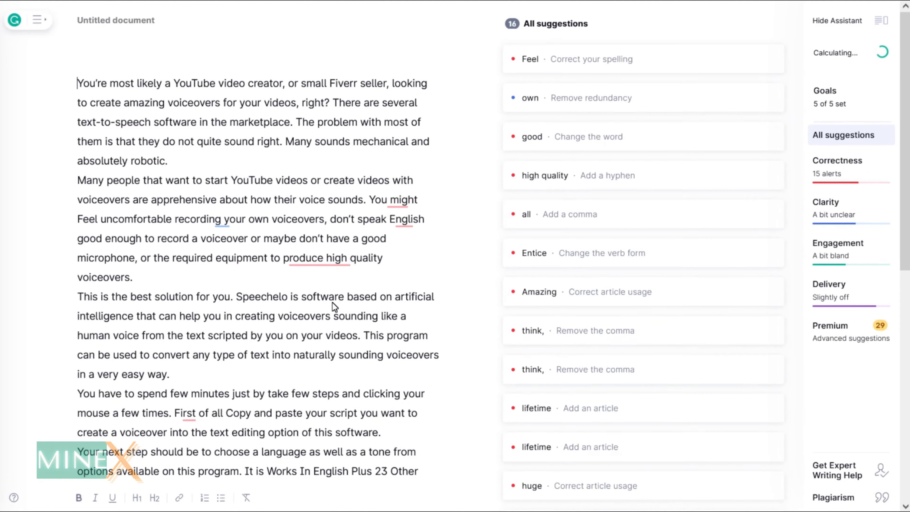
key(ctrl+shift+z)
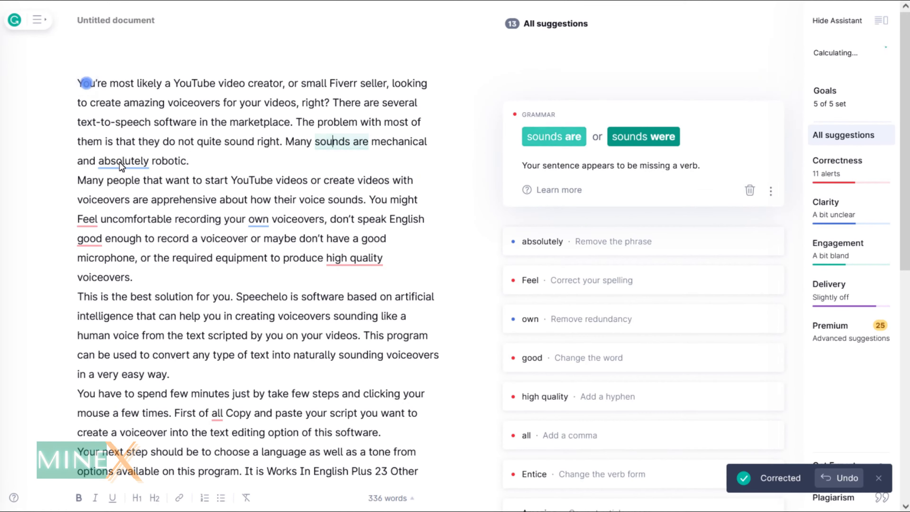
click(554, 160)
Step: Accept the lowercase spelling of "Feel" and remove the redundant "own" in the second paragraph
click(91, 219)
click(576, 214)
click(233, 220)
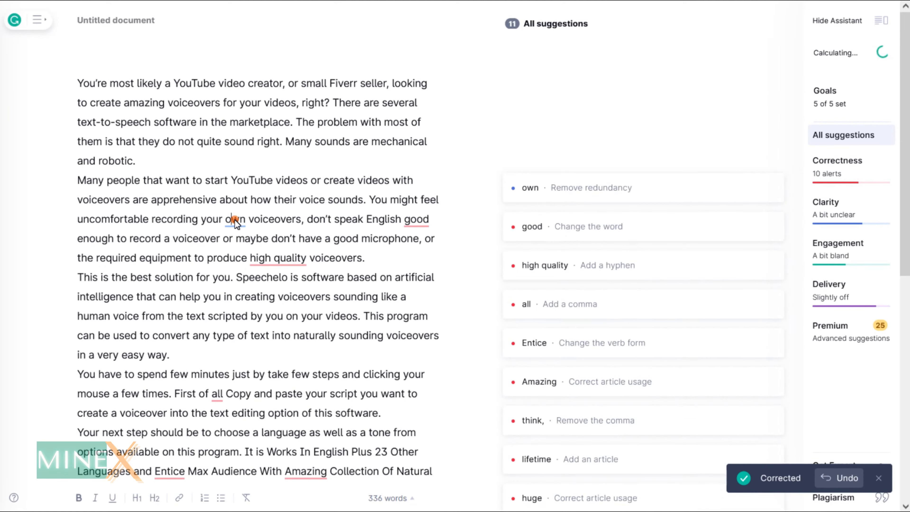
click(547, 219)
Step: Change "good" to "well" and hyphenate "high-quality" in the second paragraph using the suggested corrections
click(393, 220)
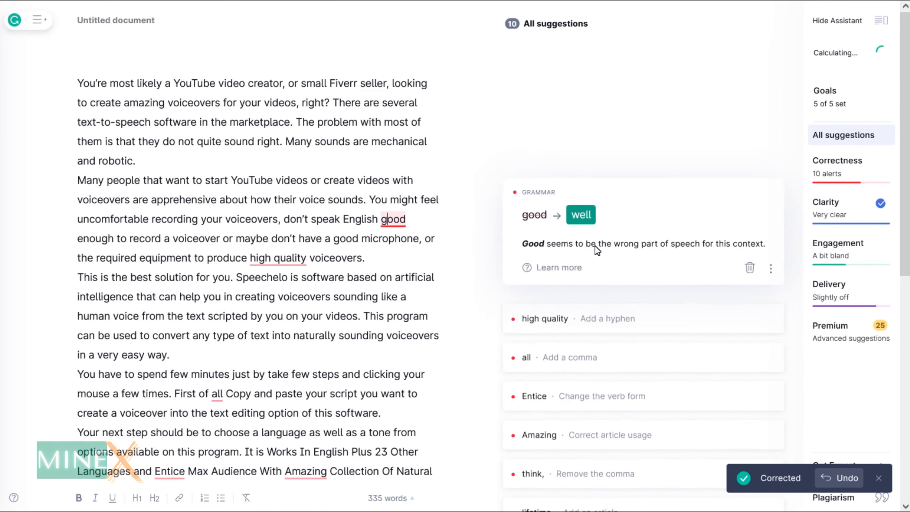
click(581, 220)
click(264, 259)
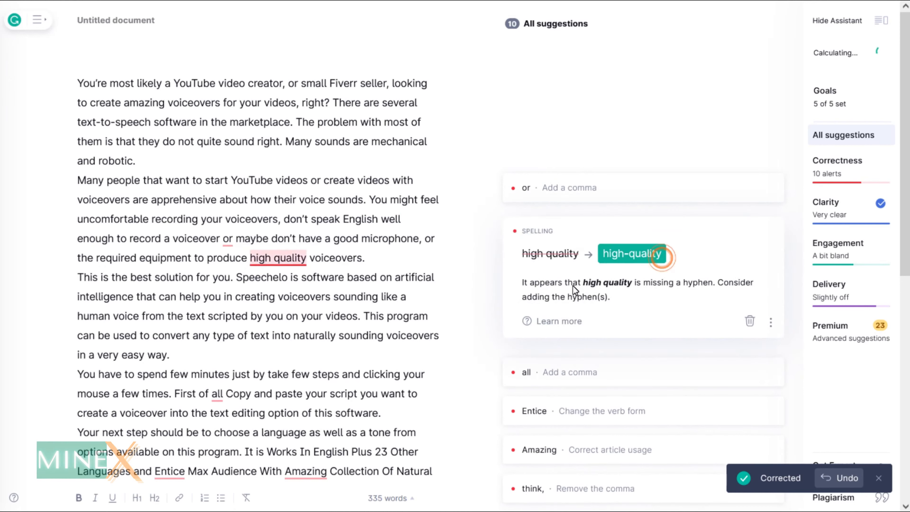
click(632, 254)
Step: Accept the missing commas before "or maybe" in the second paragraph and after "First of all"
click(229, 242)
click(534, 228)
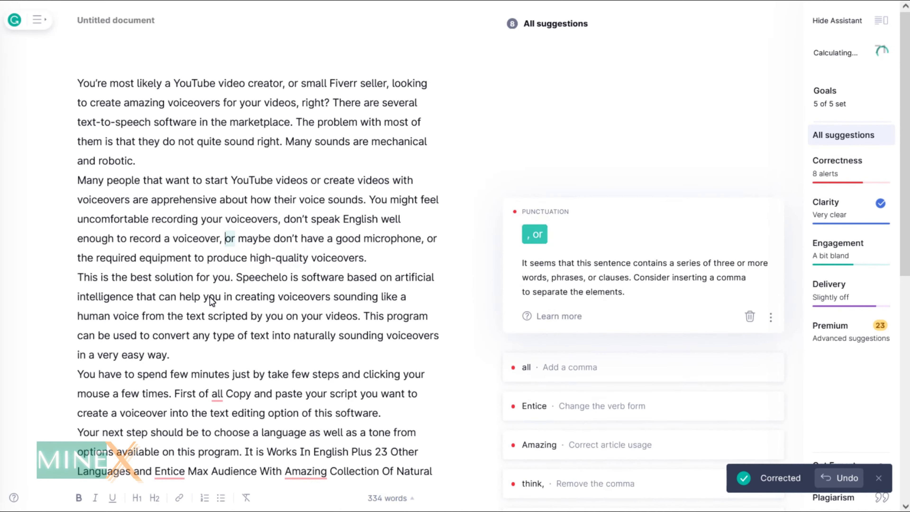
click(217, 395)
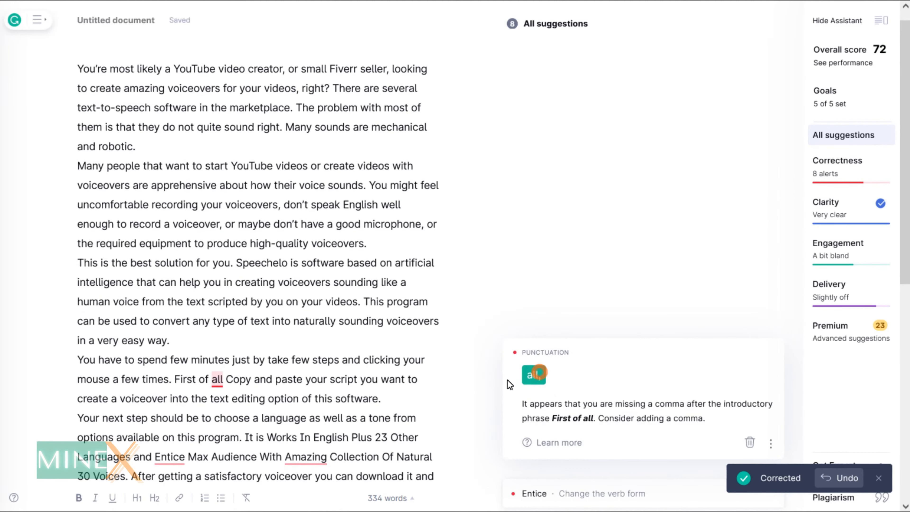
click(531, 375)
Step: Change "Entice" to "Entices" and remove the unnecessary comma after "You probably think"
click(167, 409)
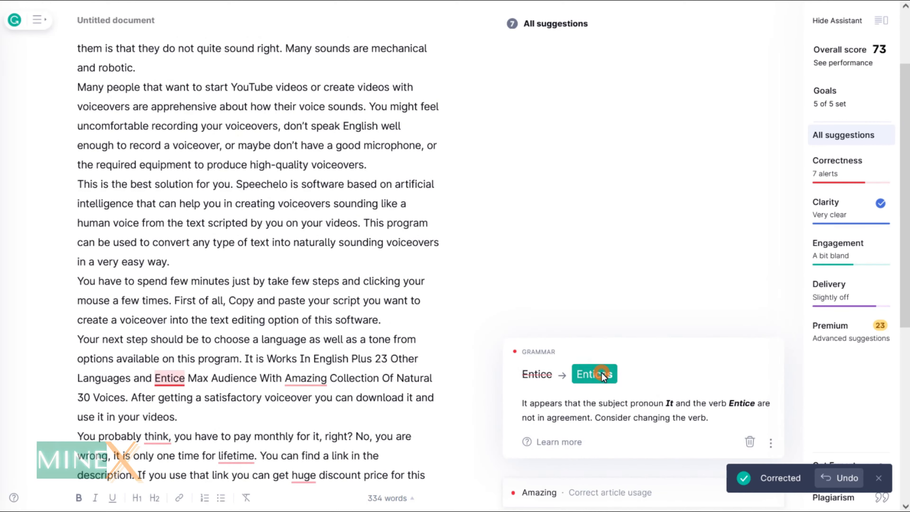
click(593, 372)
click(161, 399)
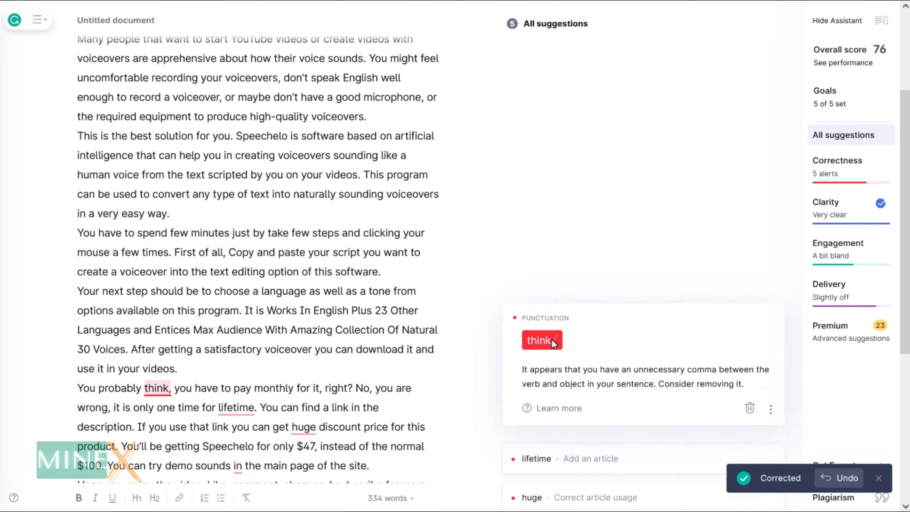
click(547, 377)
Step: Accept the missing articles so the text reads "a lifetime" and "a huge discount price"
click(230, 354)
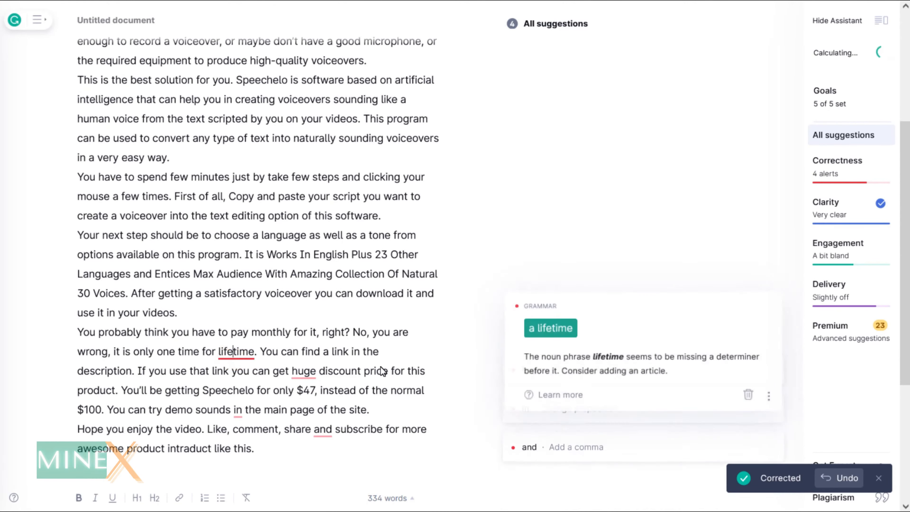
click(548, 346)
click(304, 355)
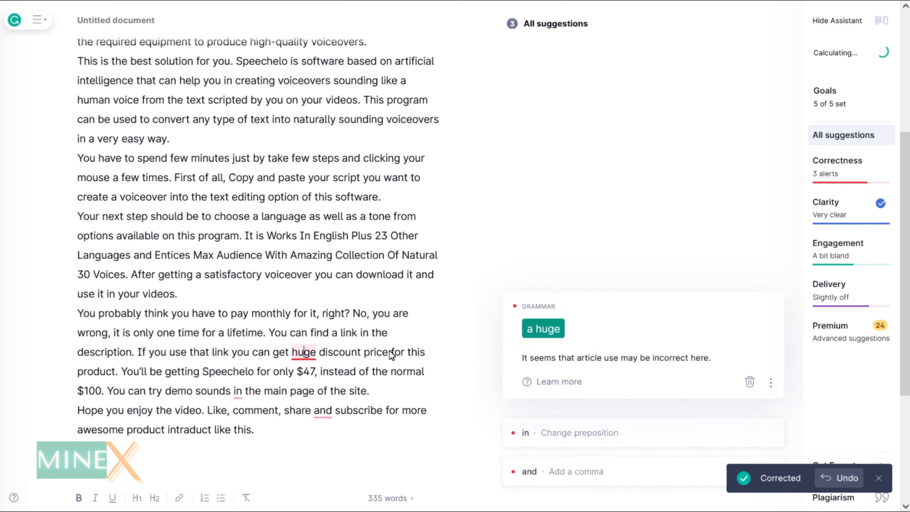
click(534, 361)
Step: Change "in" to "on" before "the main page" and add the suggested comma before "and subscribe"
click(238, 376)
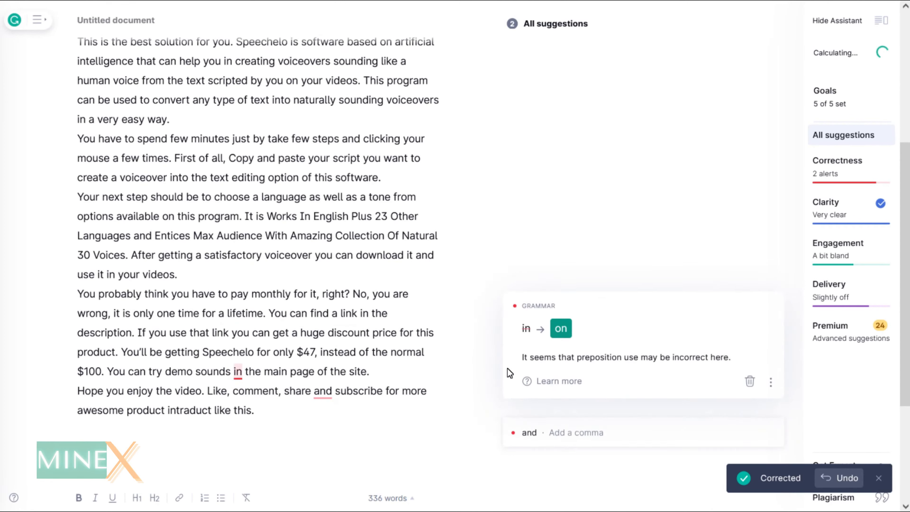
click(565, 374)
click(323, 353)
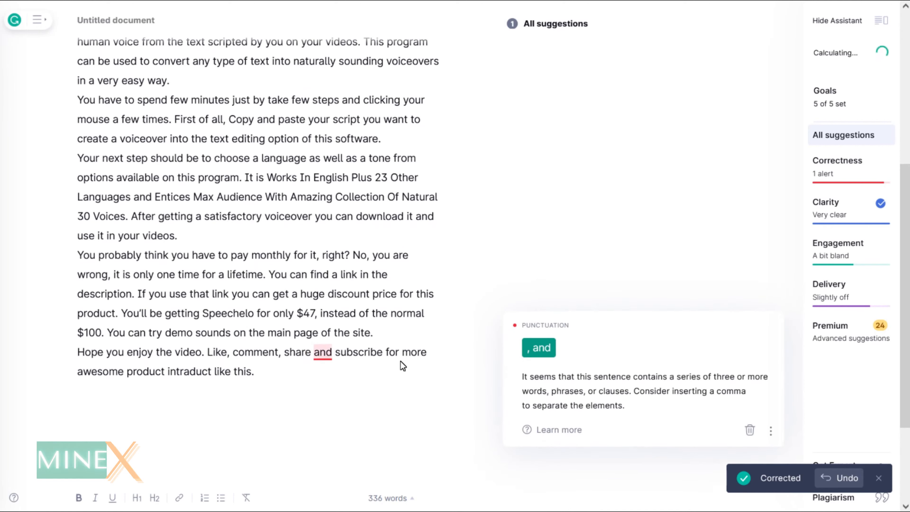
click(539, 346)
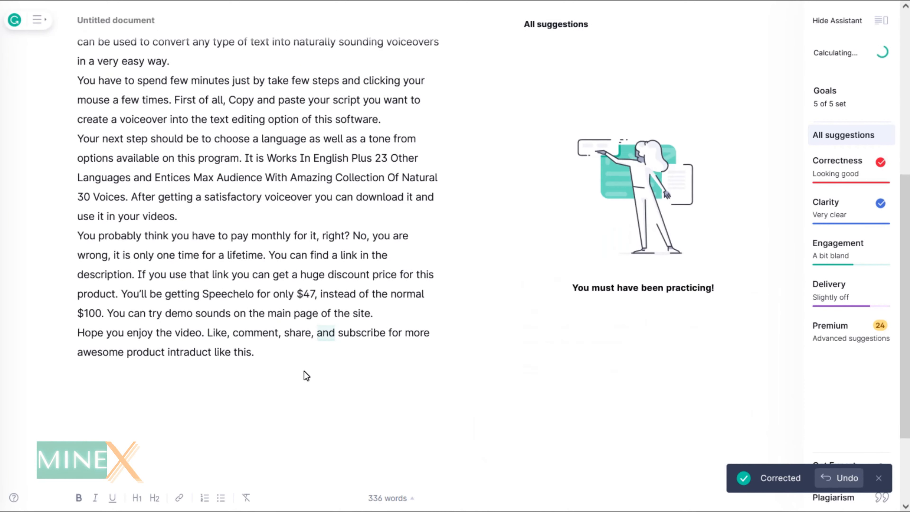
Step: Copy the entire corrected script and paste it into the Word document
scroll(314, 296, up, 7)
scroll(314, 295, up, 2)
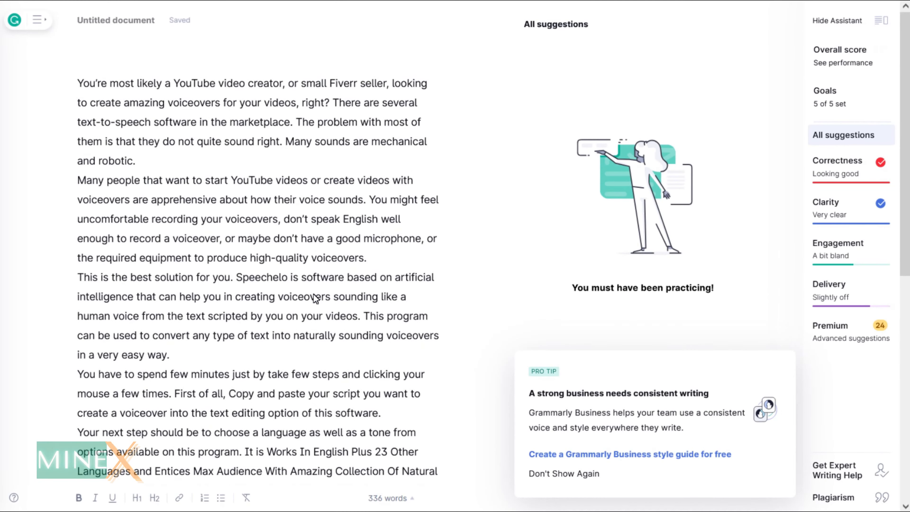
click(295, 122)
key(ctrl+a)
key(ctrl+c)
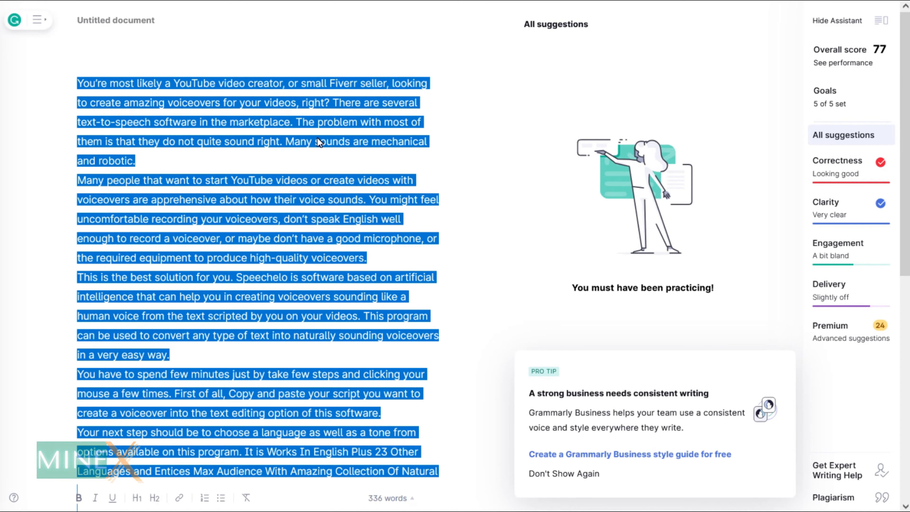
key(alt+Tab)
key(ctrl+v)
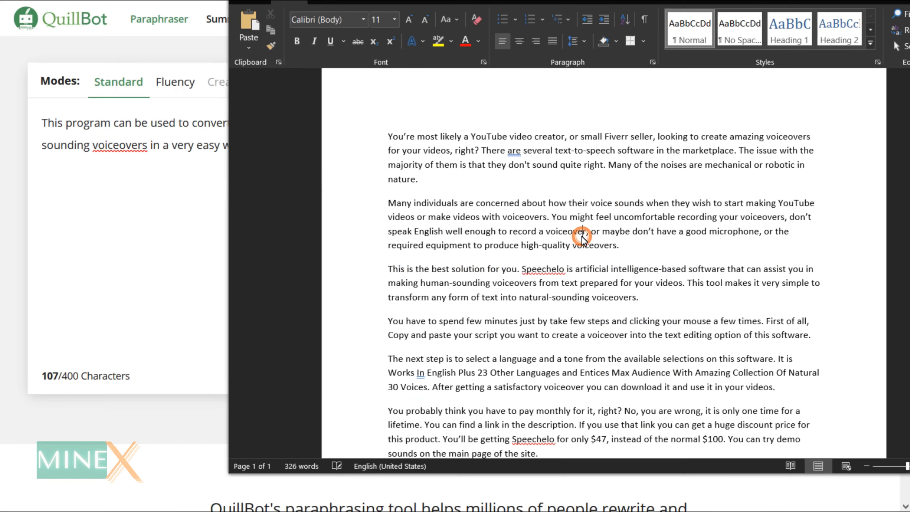
Step: Replace the text in the SmallSEOTools plagiarism checker with the whole revised script from Word and run the check
key(ctrl+a)
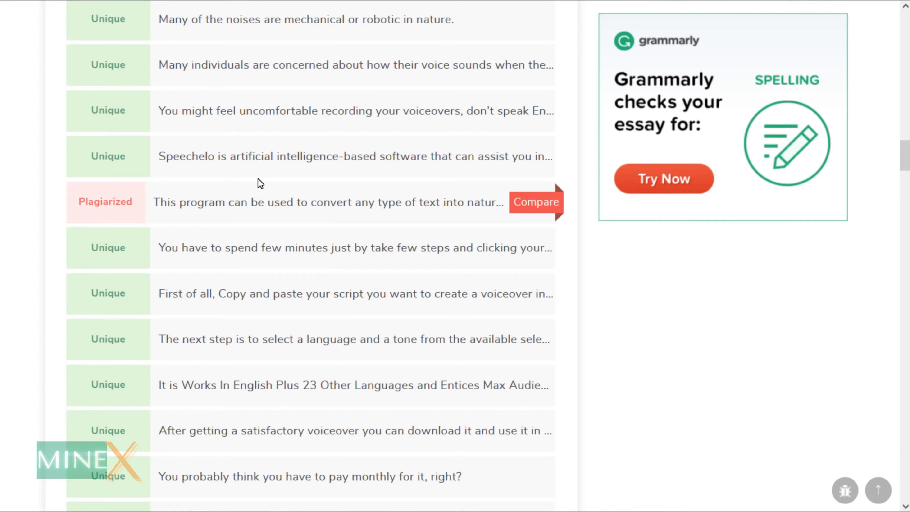
scroll(258, 179, up, 15)
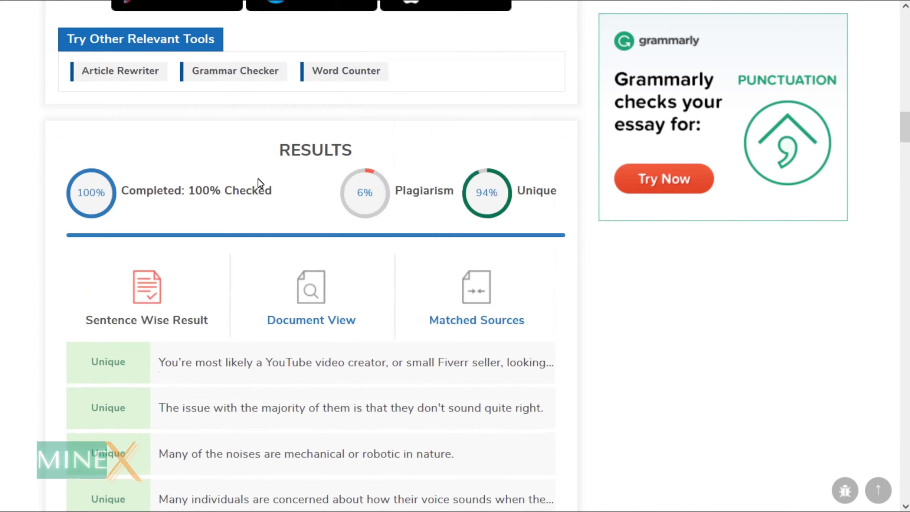
click(229, 157)
key(ctrl+a)
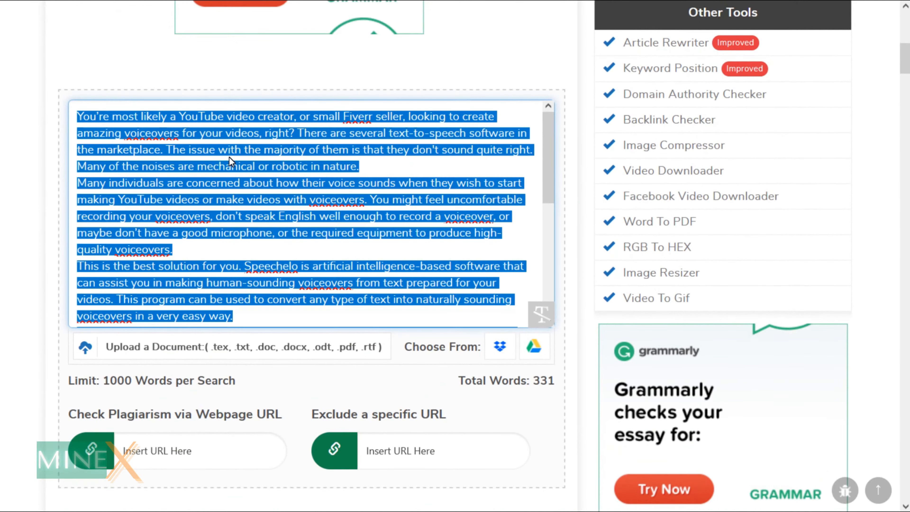
key(ctrl+v)
scroll(371, 275, down, 10)
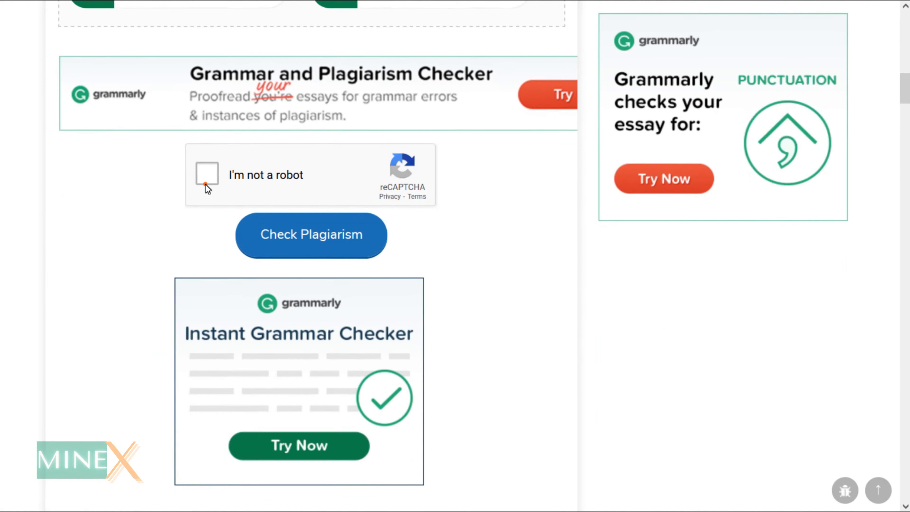
click(223, 181)
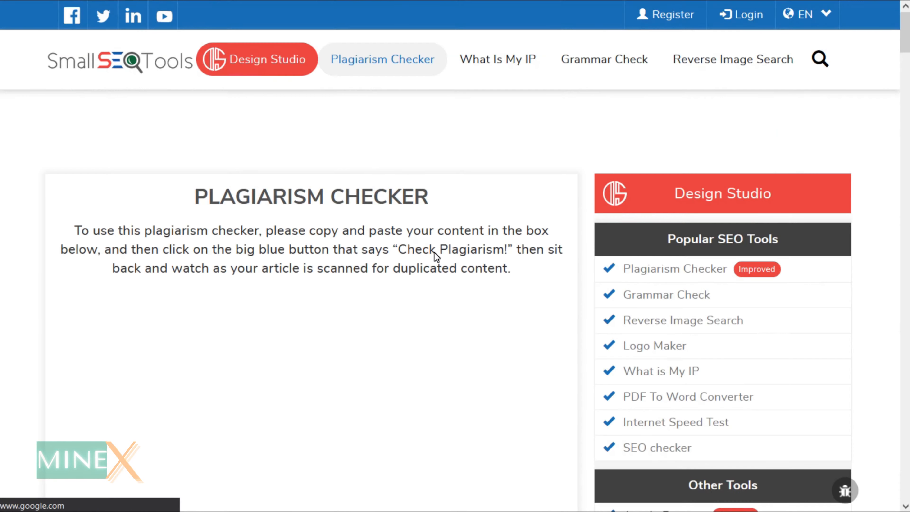
Step: Review the plagiarism results and copy the passage from "The issue with the majority of them" to "robotic in nature." in Word
scroll(437, 258, down, 5)
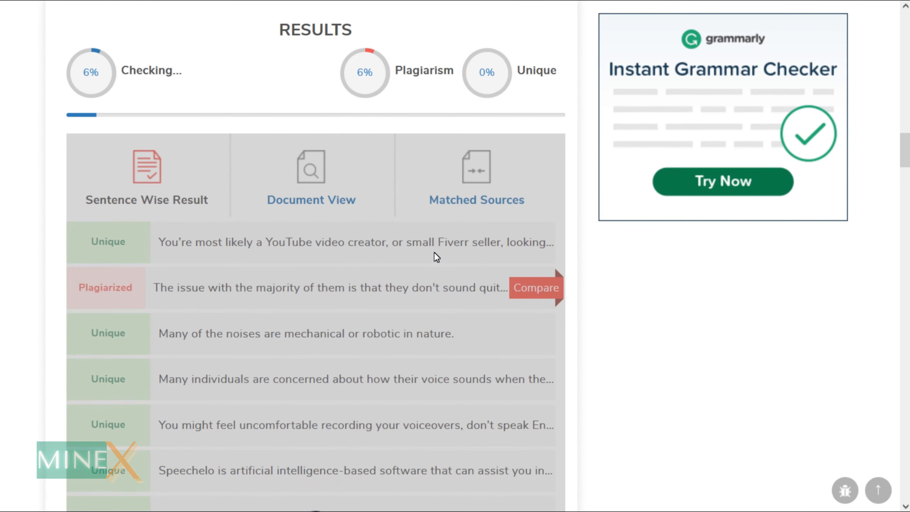
scroll(437, 257, down, 15)
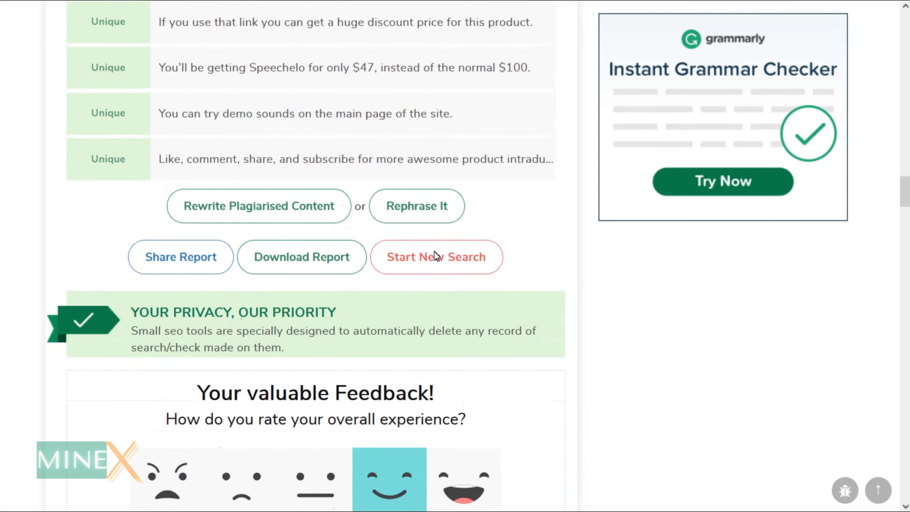
scroll(436, 257, up, 20)
scroll(437, 256, down, 10)
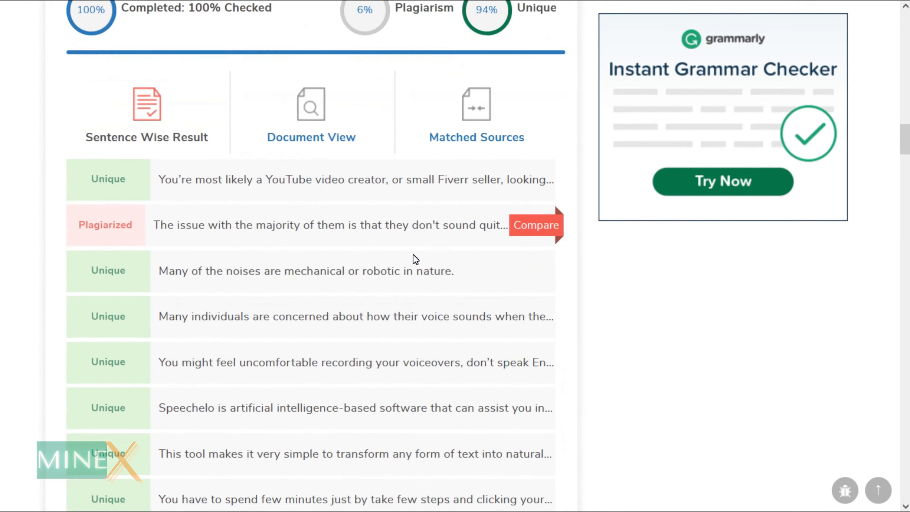
key(alt+Tab)
click(683, 161)
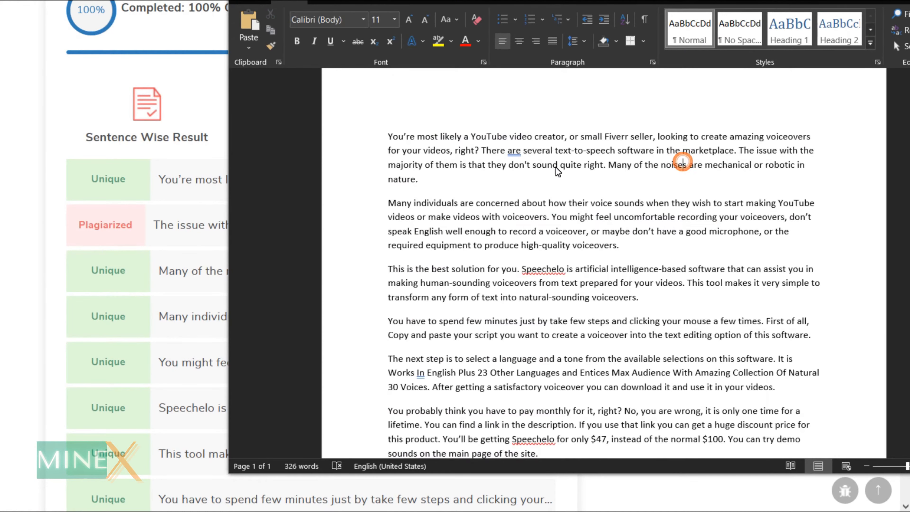
drag(739, 151, 807, 177)
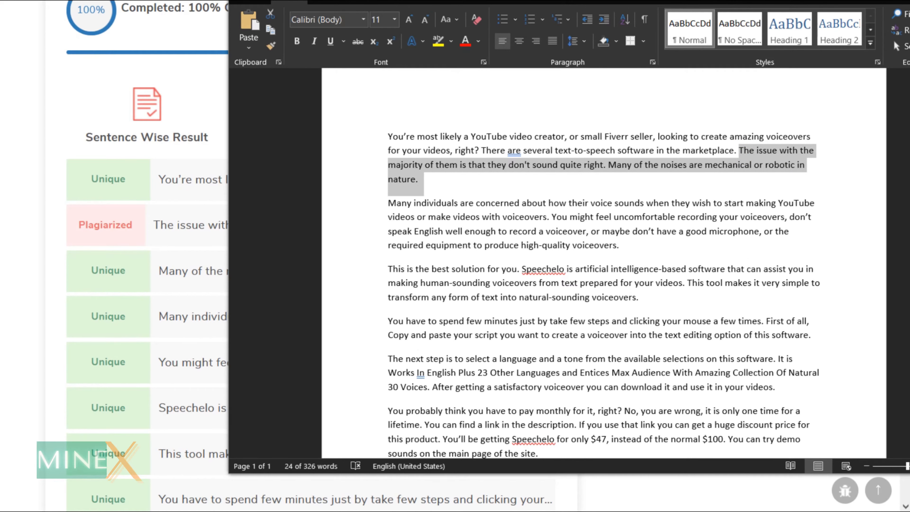
key(ctrl+c)
Step: Switch to QuillBot, replace its input text with the copied passage and paraphrase it in Standard mode
key(alt+Tab)
key(ctrl+Tab)
key(ctrl+a)
key(ctrl+v)
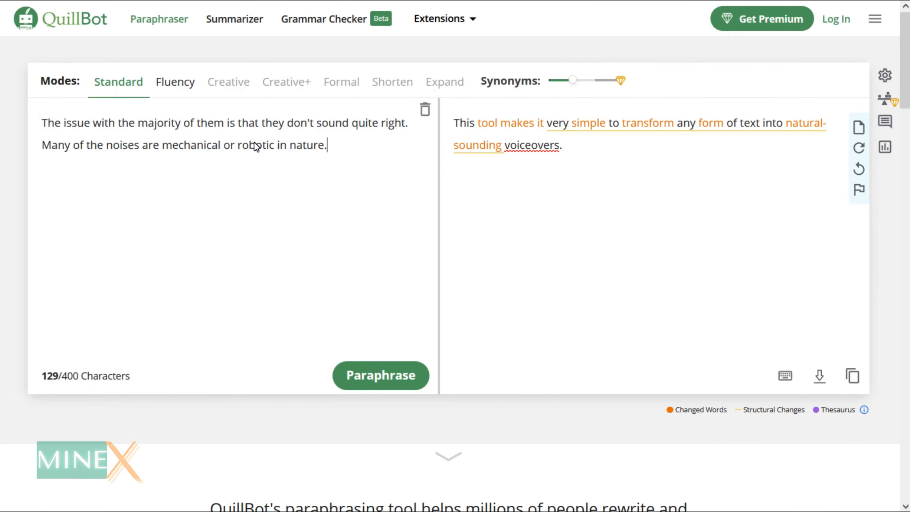
click(383, 386)
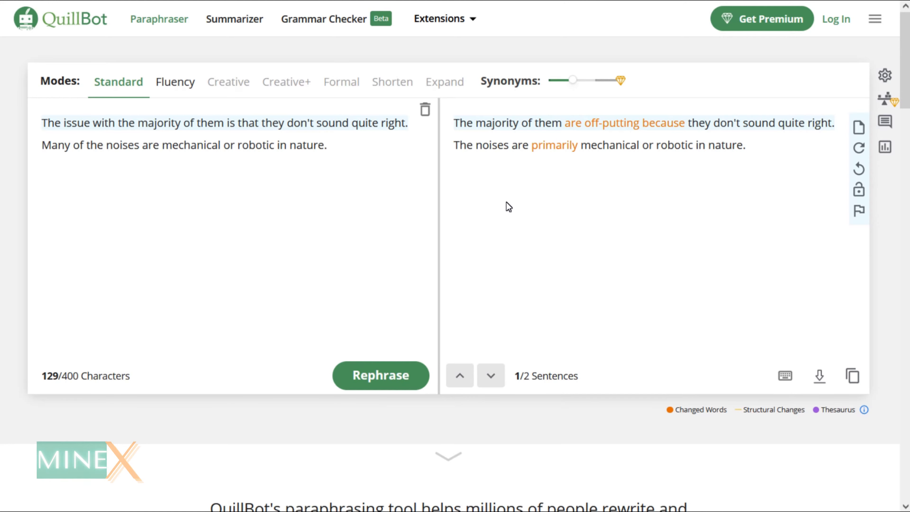
Step: Replace the flagged passage in the Word script with QuillBot's paraphrased text and start a new paragraph at "Many individuals are concerned"
click(853, 376)
key(alt+Tab)
drag(748, 151, 705, 192)
key(ctrl+v)
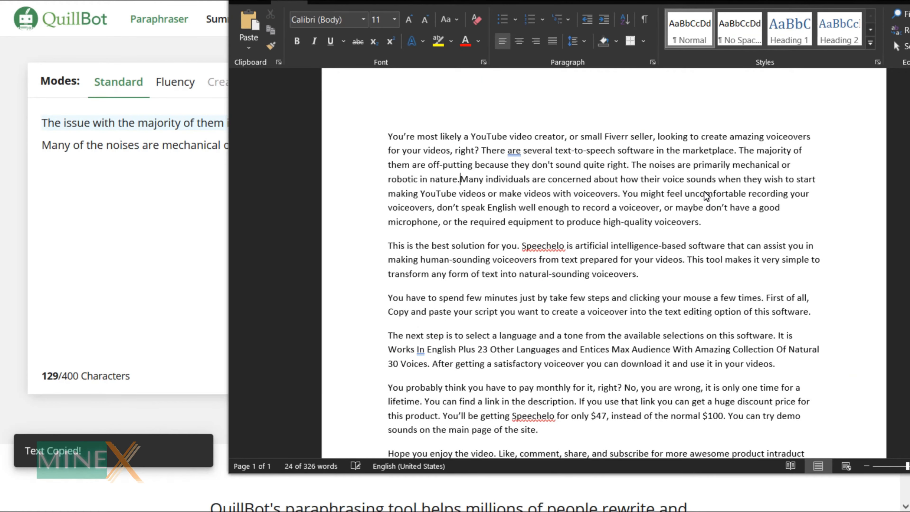
key(Return)
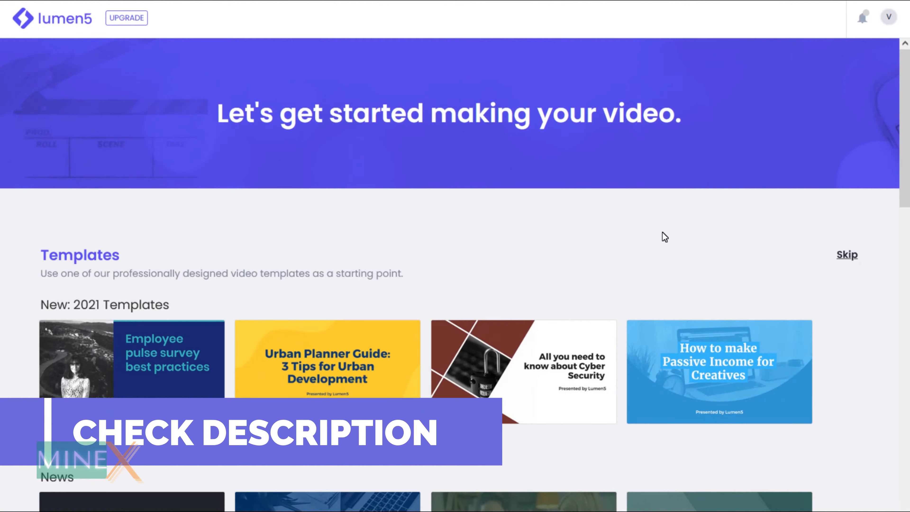
Step: In Lumen5, start a video from the "Basics of Social Media Management" template in YouTube Landscape 16:9 format
scroll(665, 236, down, 6)
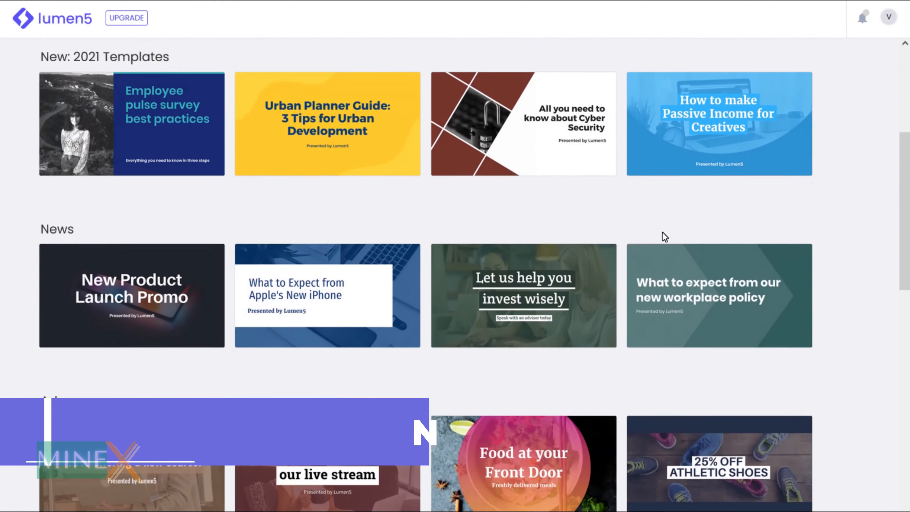
scroll(545, 269, down, 8)
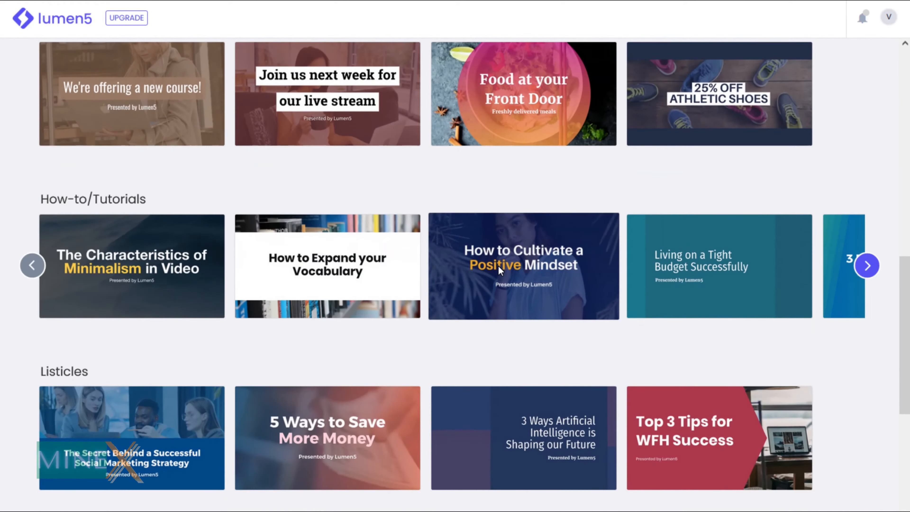
scroll(377, 266, down, 8)
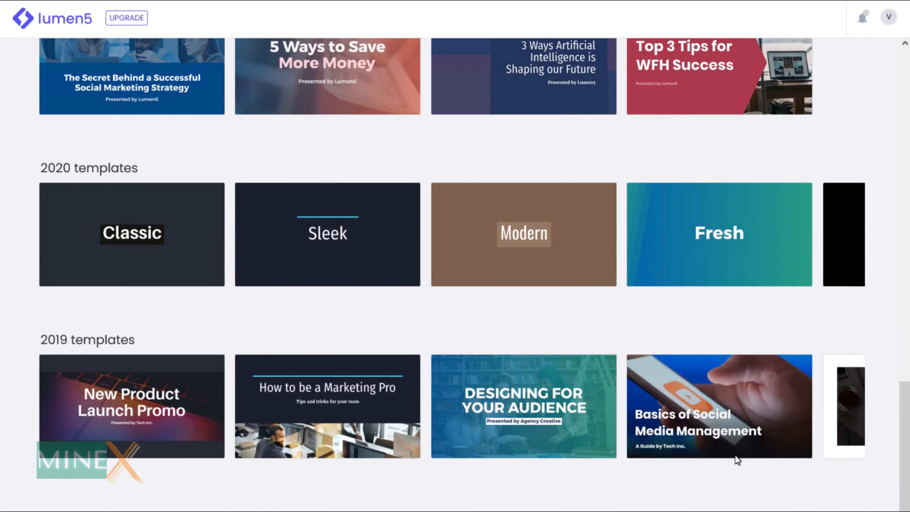
click(734, 394)
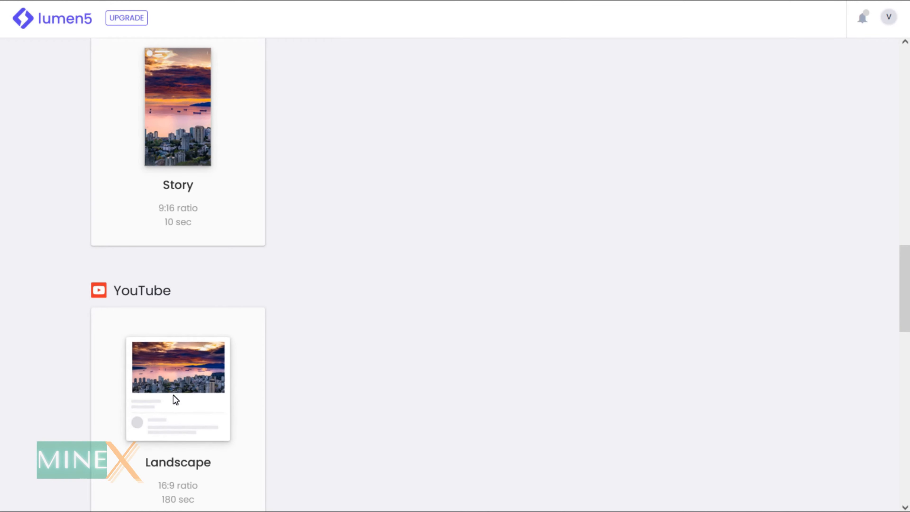
click(173, 395)
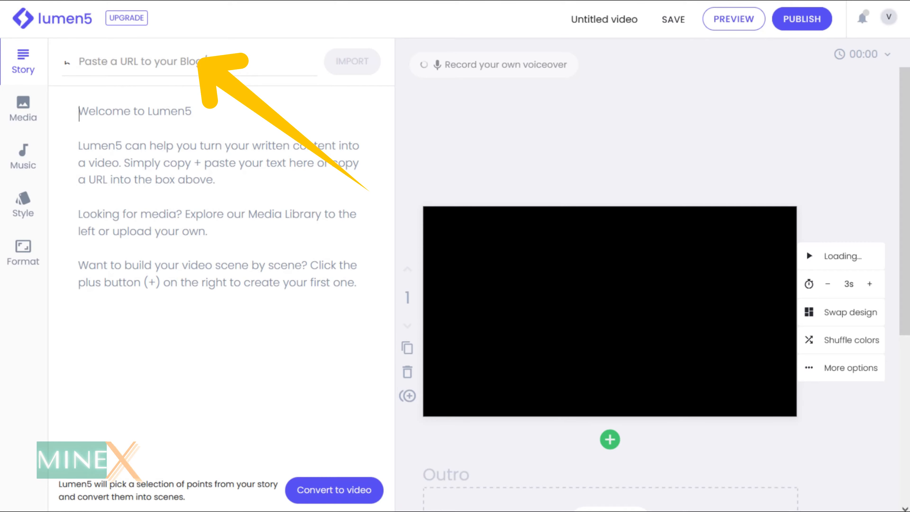
Step: Paste the full script from Word into the Lumen5 story text and convert it to video
key(alt+Tab)
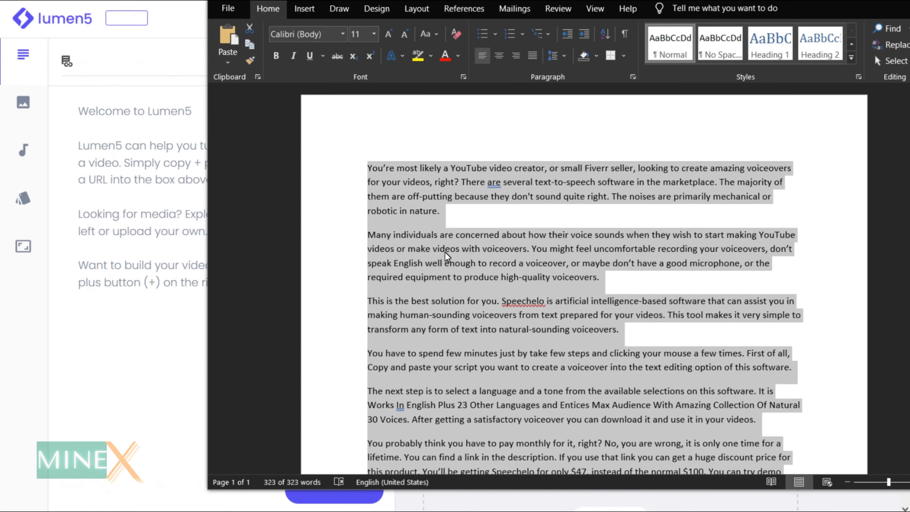
click(100, 196)
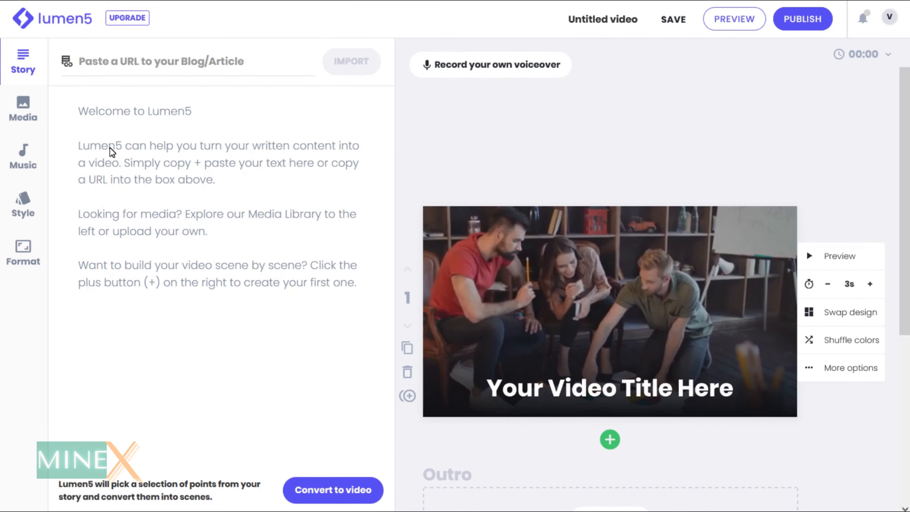
key(ctrl+v)
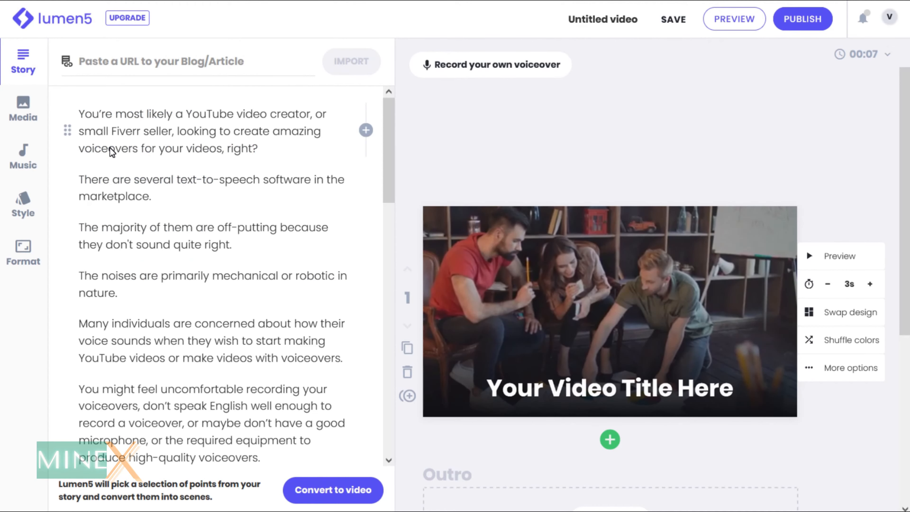
scroll(110, 148, down, 5)
scroll(109, 152, down, 1)
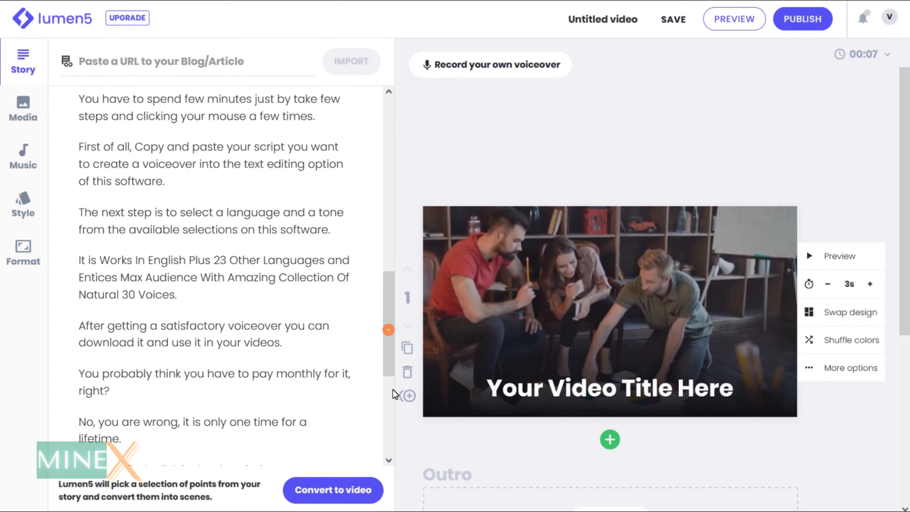
click(333, 497)
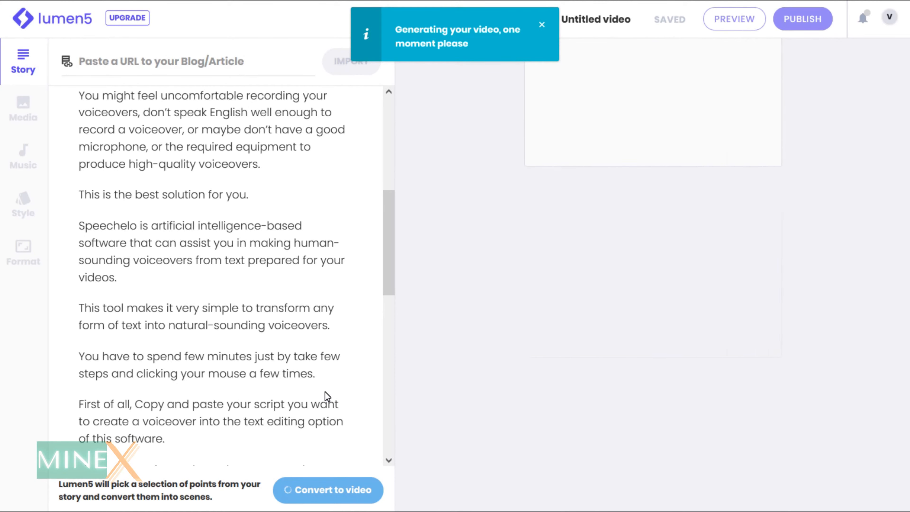
Step: Add the last three script lines, from "You can try demo sounds" to "Like, comment, share, and subscribe", as scenes at the video's end
scroll(328, 397, down, 8)
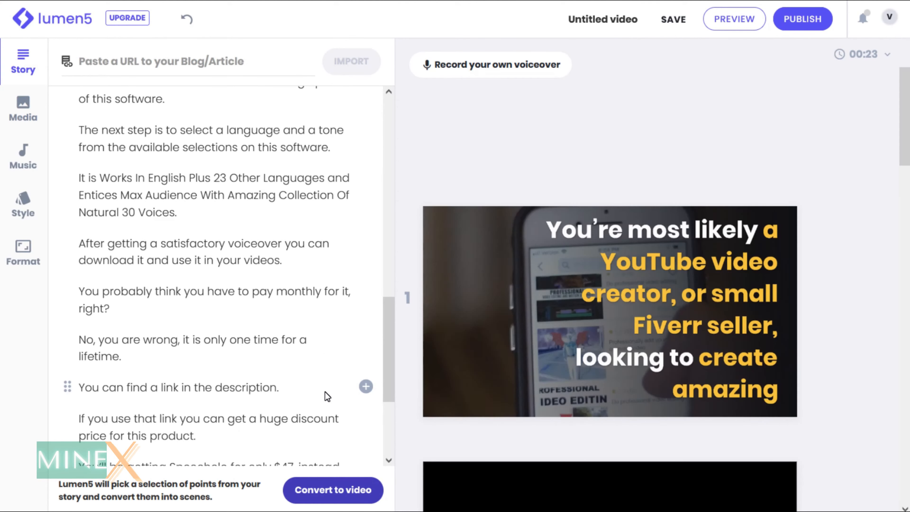
mouse_move(600, 182)
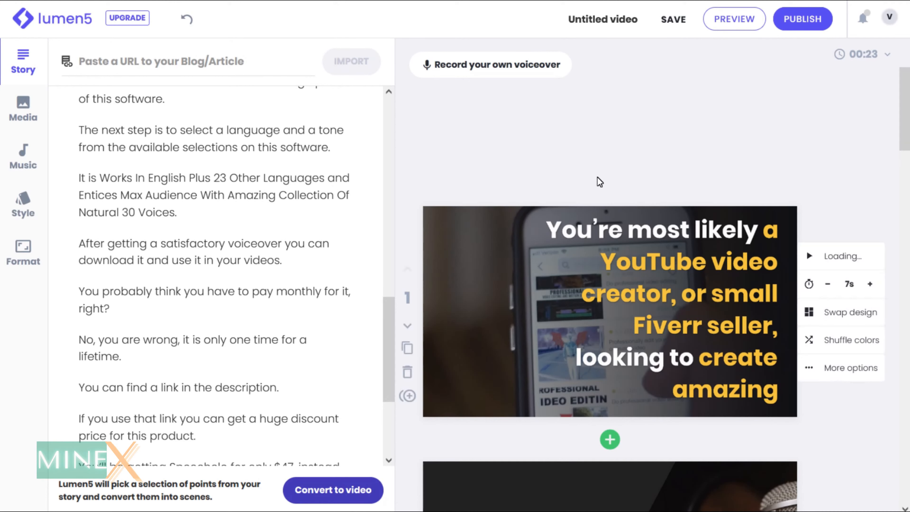
drag(907, 150, 906, 487)
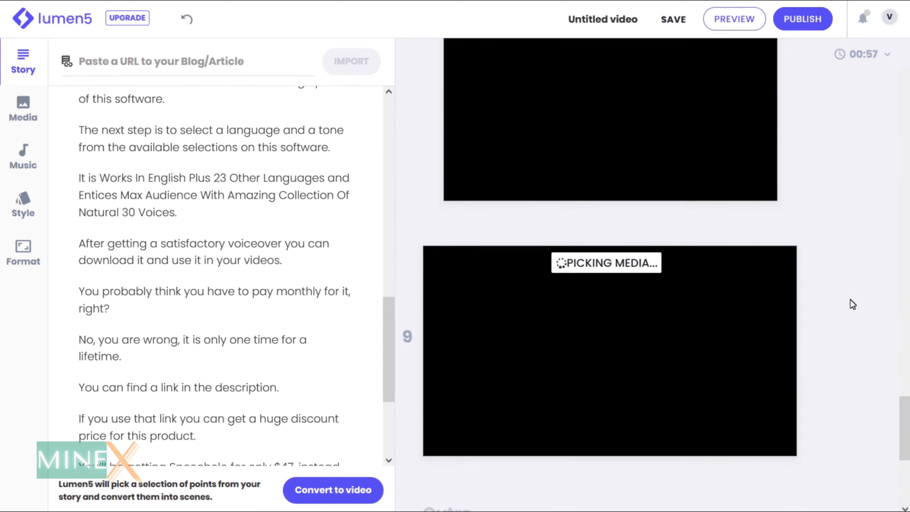
scroll(852, 303, down, 5)
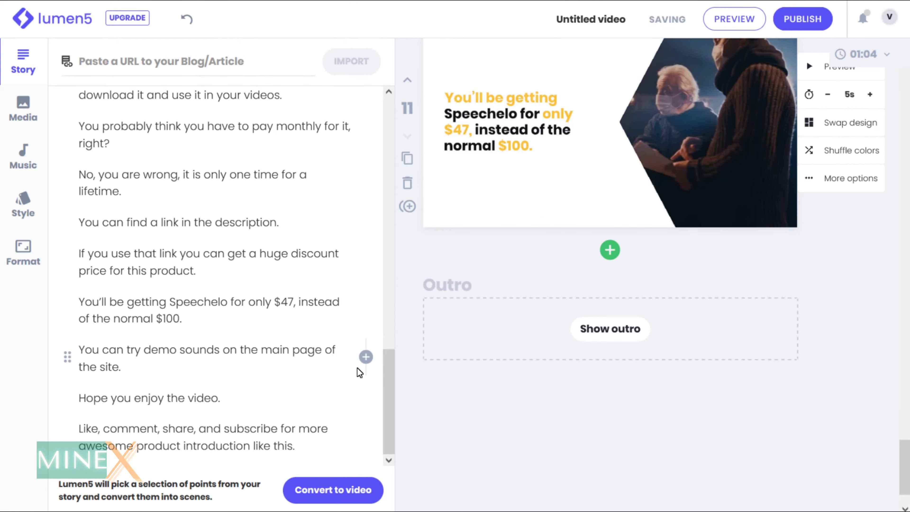
click(366, 357)
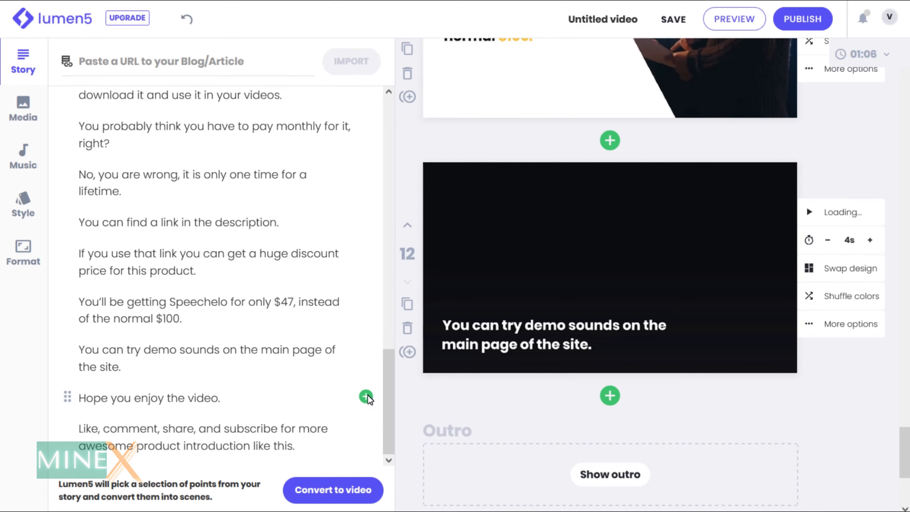
click(365, 397)
click(366, 436)
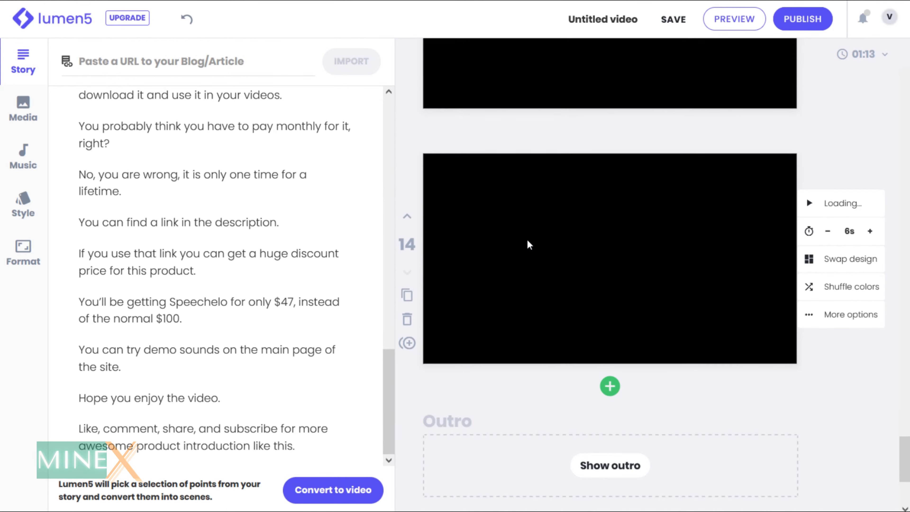
Step: Review the generated scenes from the beginning and preview the third scene, "Many individuals are concerned about how their voice"
scroll(531, 245, up, 15)
scroll(530, 245, up, 20)
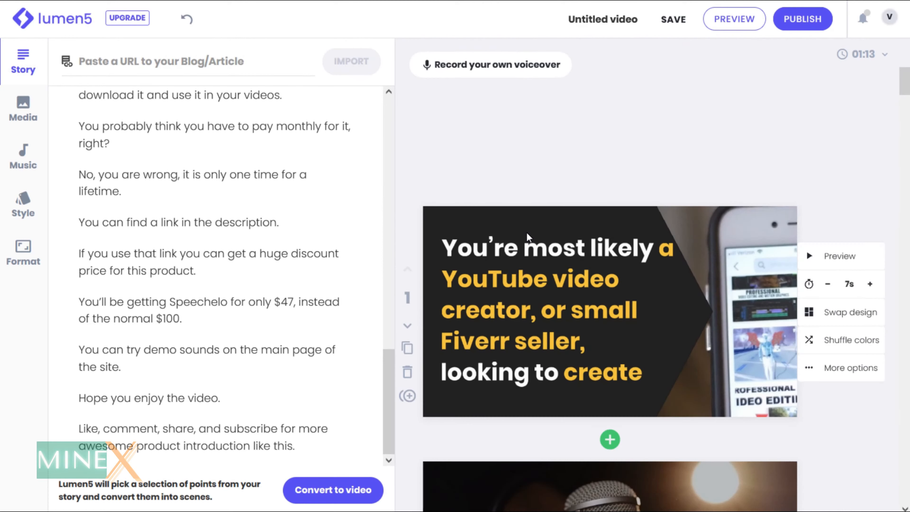
scroll(530, 245, down, 10)
click(824, 292)
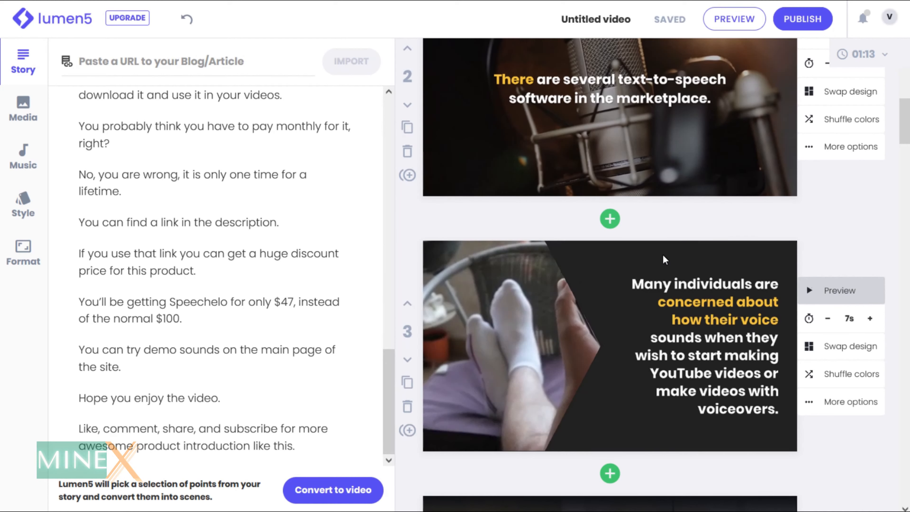
scroll(455, 262, down, 2)
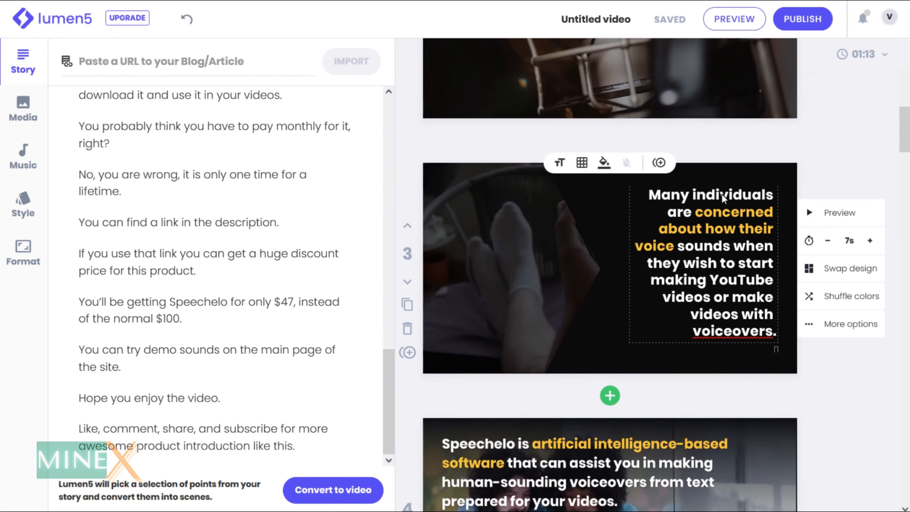
Step: Replace the third scene's footage with the free library clip of a man and woman sitting on a sofa
click(24, 114)
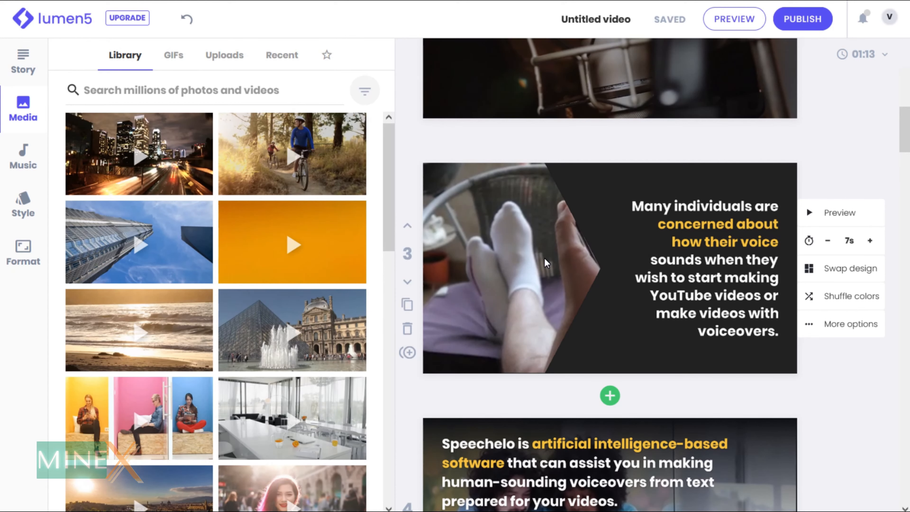
scroll(147, 194, down, 10)
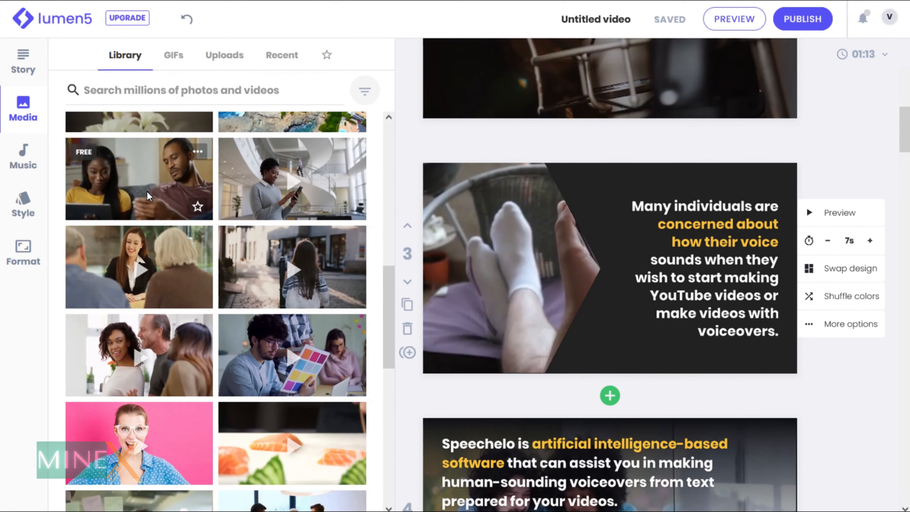
click(148, 182)
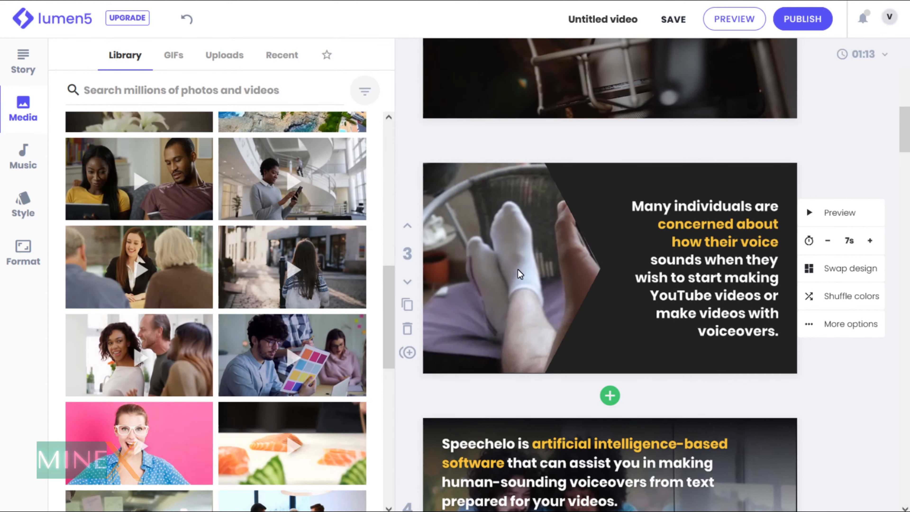
Step: Upload the image Speechelo.jpg from the computer without credits and place it in the fourth scene about Speechelo
scroll(520, 252, down, 5)
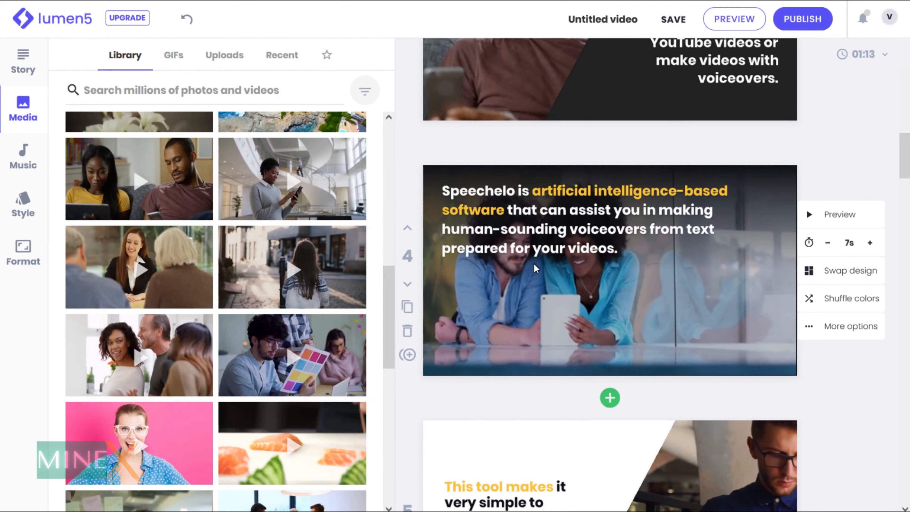
click(219, 62)
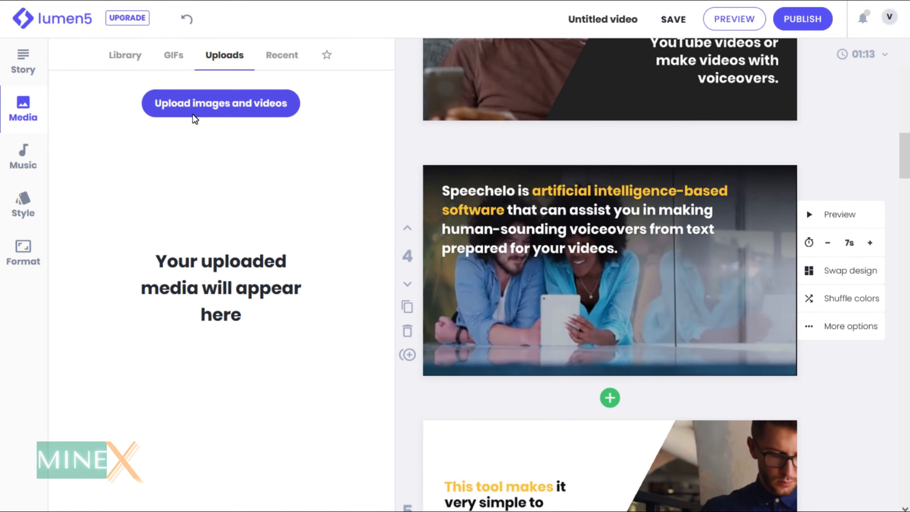
click(190, 107)
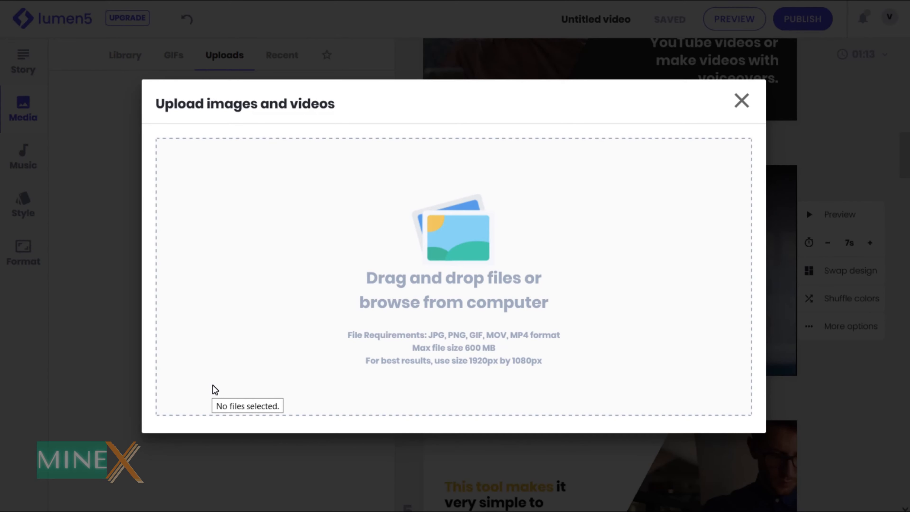
key(super+e)
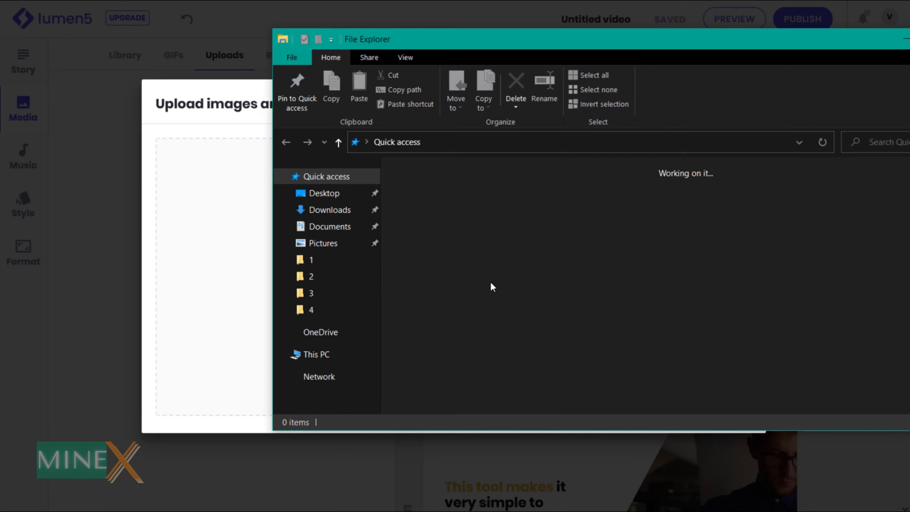
scroll(378, 241, down, 3)
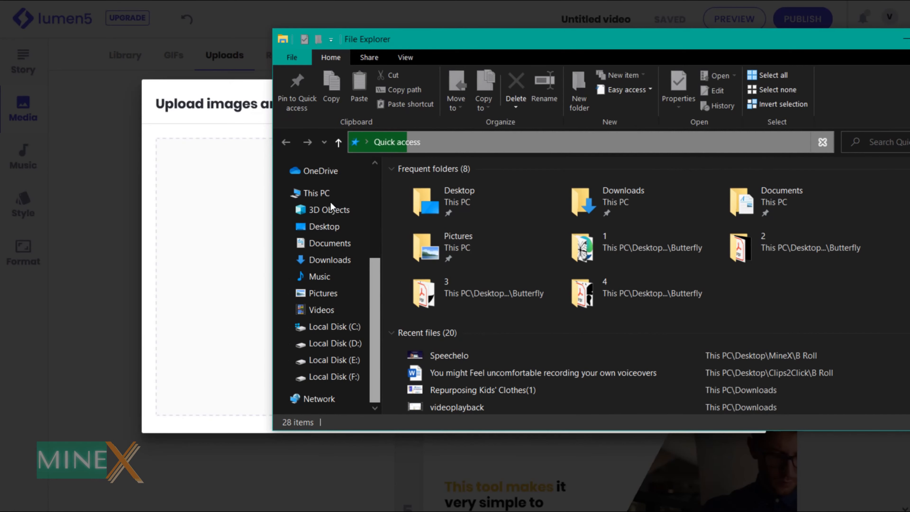
click(325, 226)
double_click(437, 292)
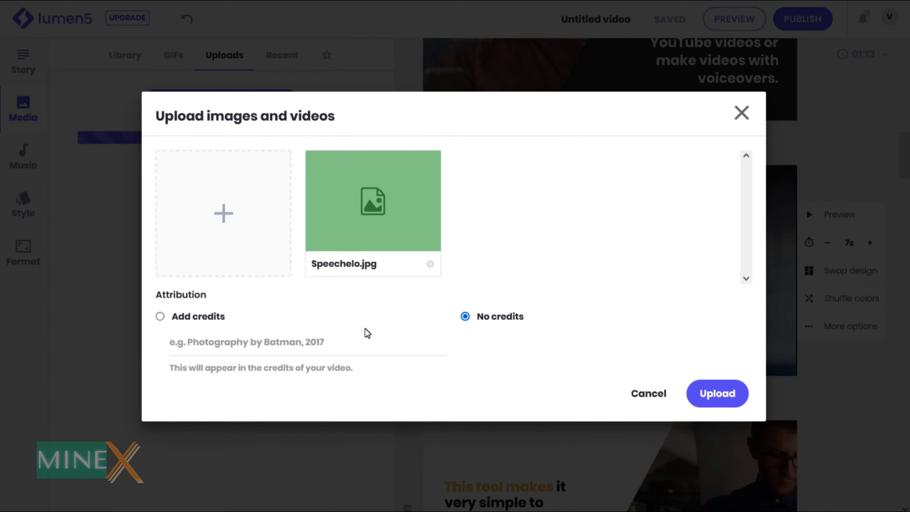
click(718, 394)
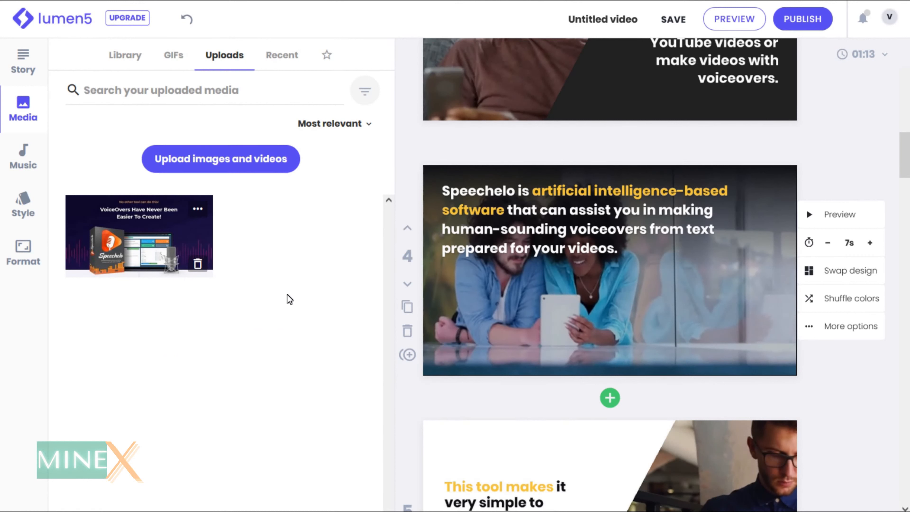
drag(539, 263, 539, 264)
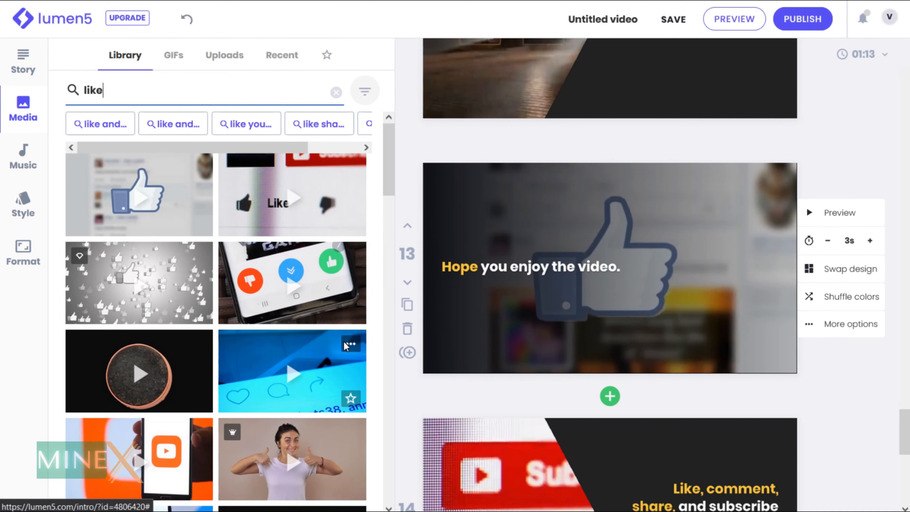
Step: Set the video's background music to the New Design track
click(104, 90)
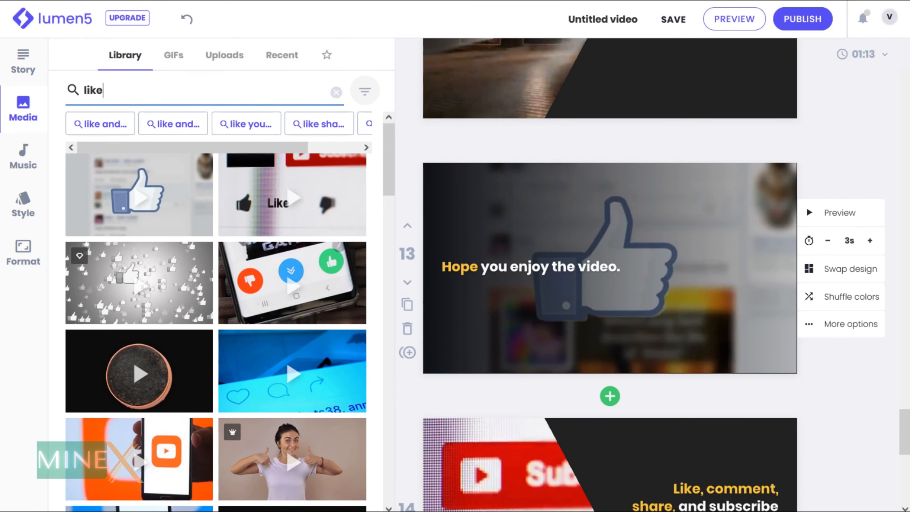
click(23, 162)
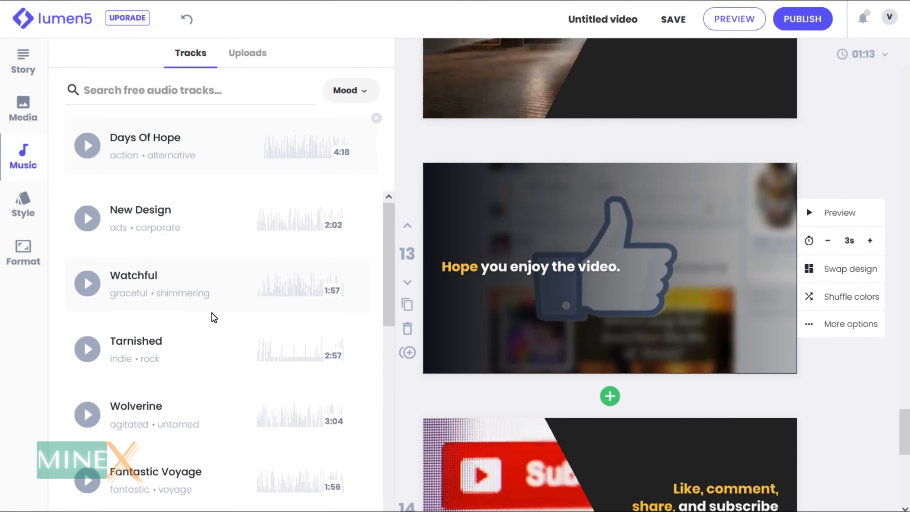
click(217, 224)
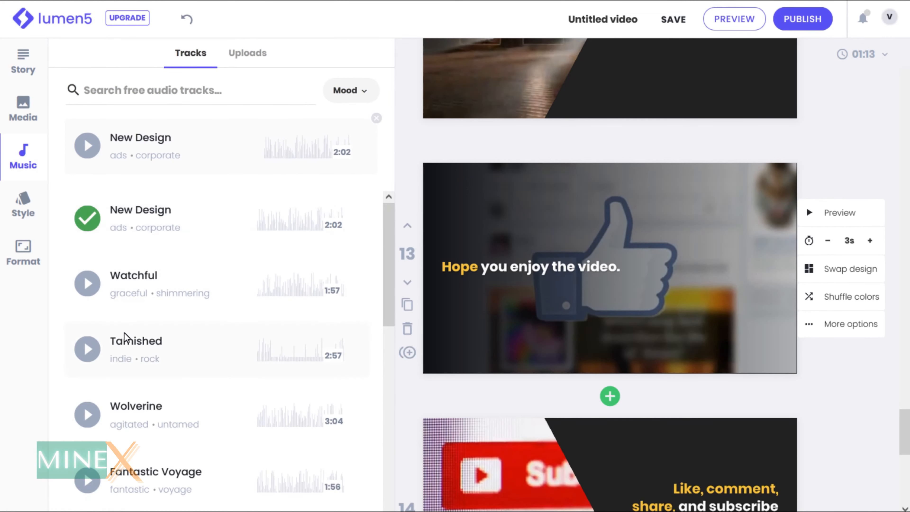
Step: Sample several of the free audio tracks and set the video's background music to the Jogging By track
click(87, 283)
click(87, 349)
scroll(94, 359, down, 5)
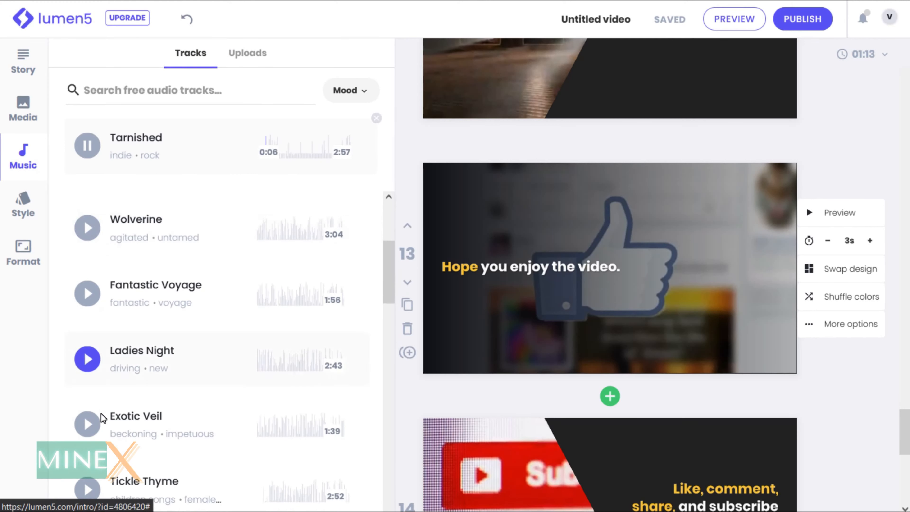
click(91, 298)
click(87, 359)
scroll(87, 358, down, 3)
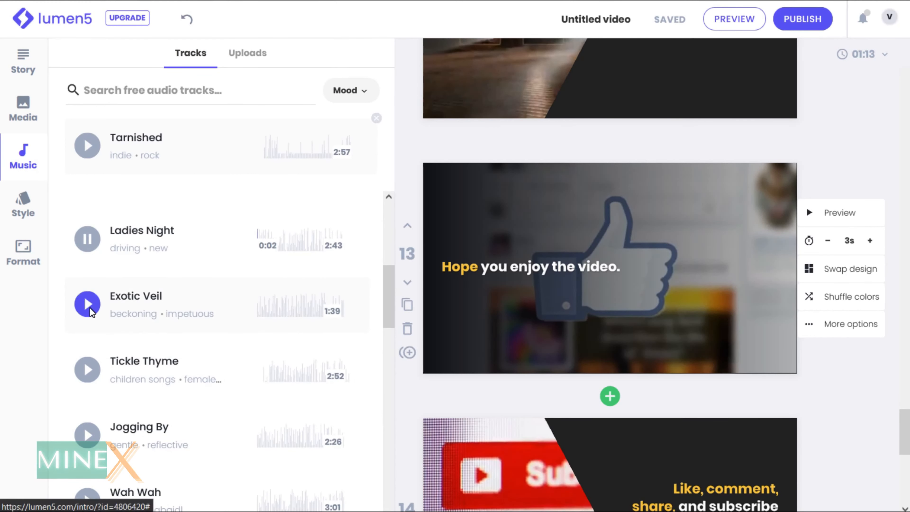
click(88, 304)
click(87, 435)
scroll(186, 376, down, 2)
click(155, 307)
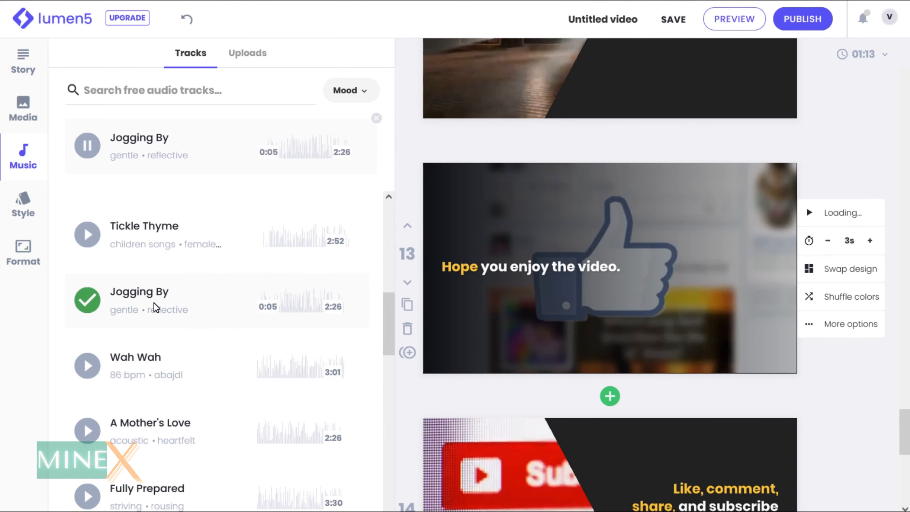
Step: Preview more free audio tracks further down the list and choose Taking Stock as the video's background music
scroll(93, 355, down, 3)
click(87, 309)
scroll(108, 395, down, 3)
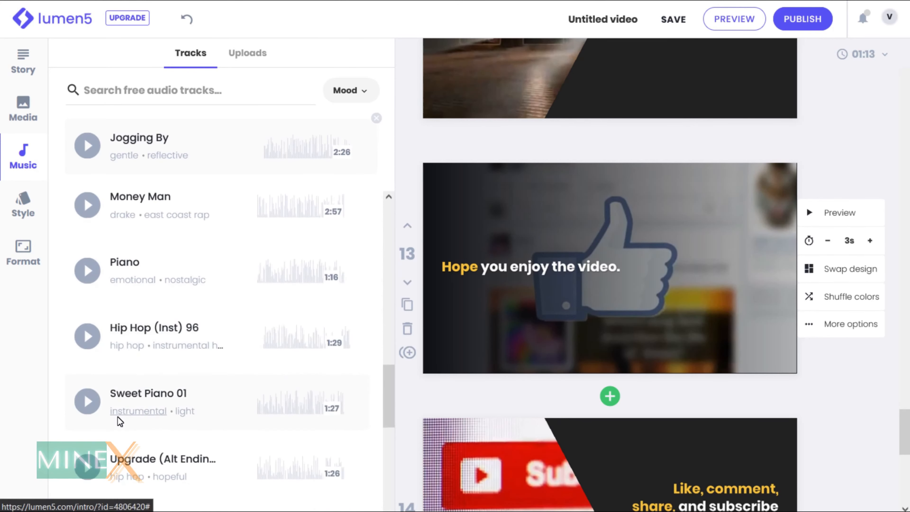
scroll(115, 423, down, 3)
click(87, 378)
scroll(201, 330, down, 1)
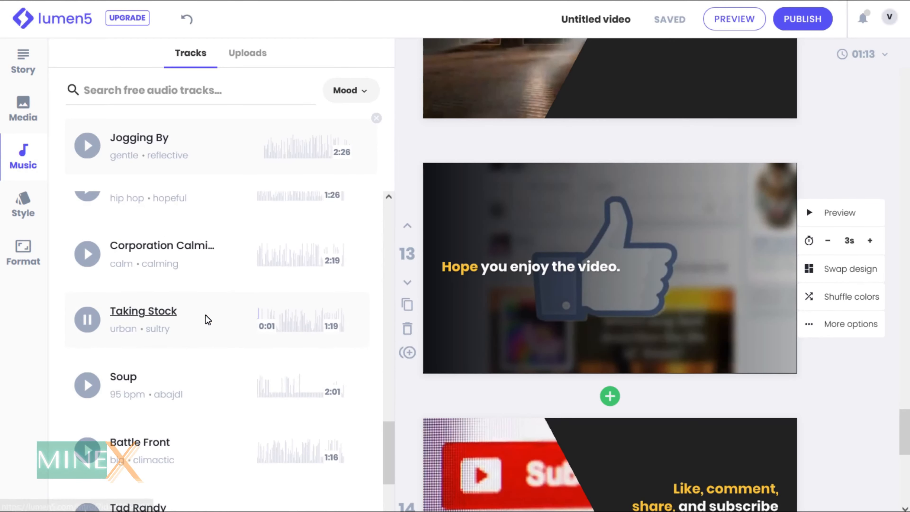
click(208, 320)
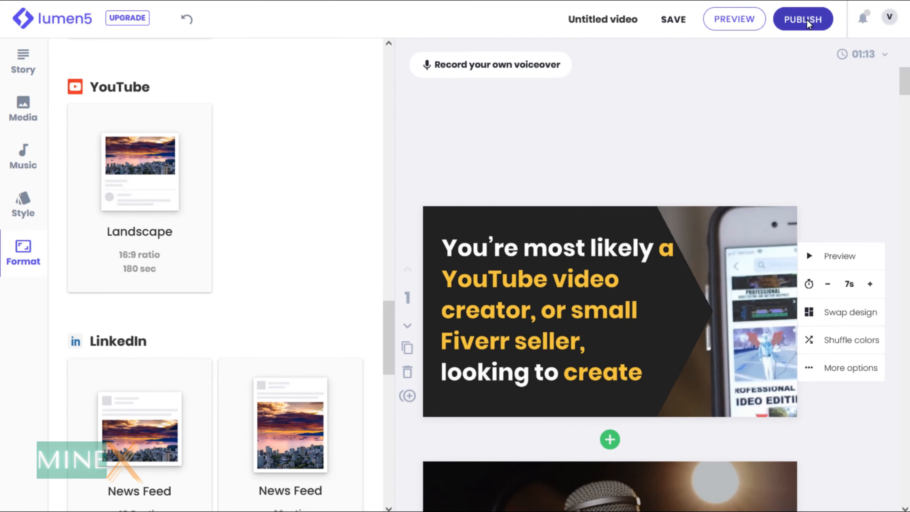
Step: Publish the video
click(807, 20)
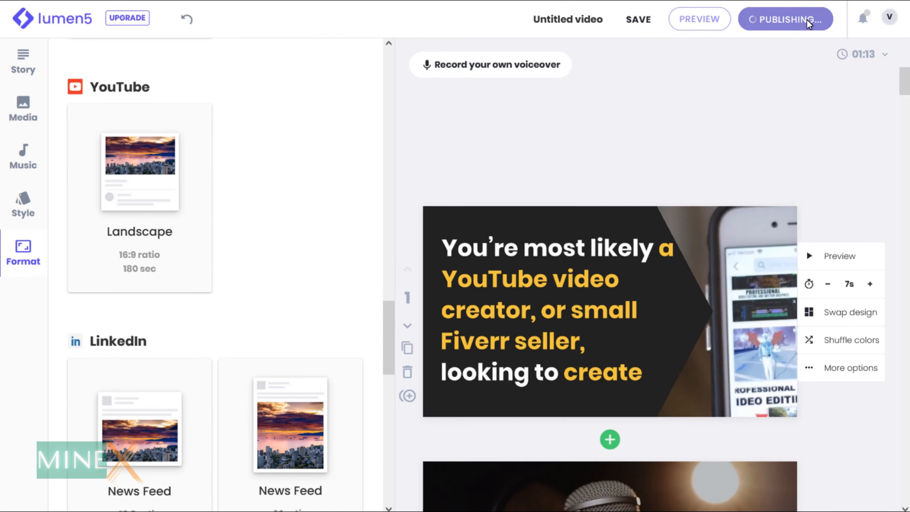